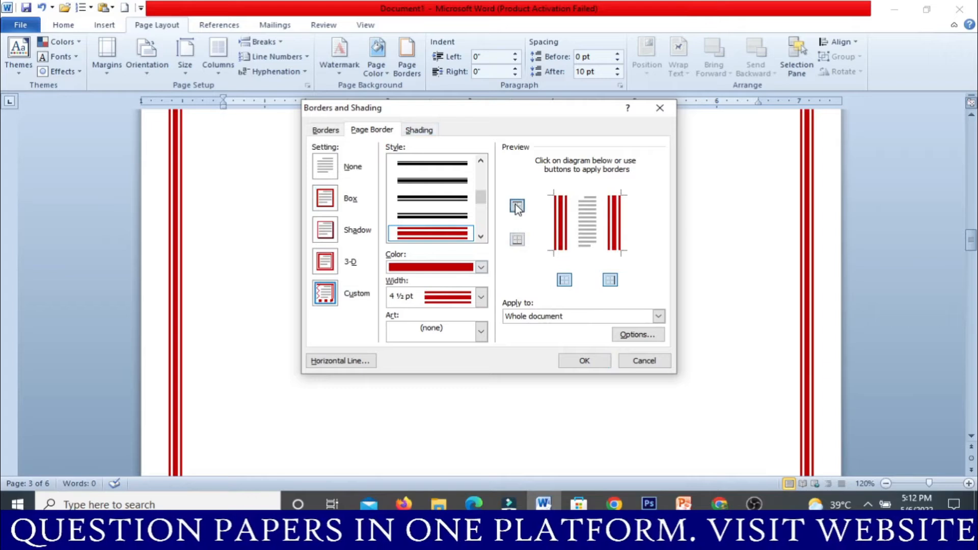
Apply the red triple-line page border to only the left and right sides of the pages in the whole document.
left_click(589, 364)
scroll(590, 362, "down", 5)
scroll(589, 364, "up", 10)
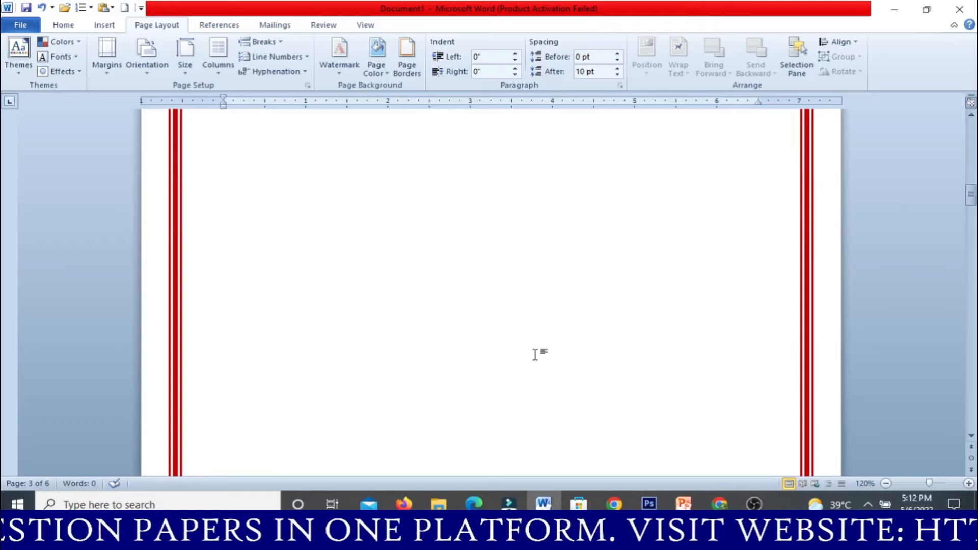
Switch the red page border to only the top and bottom edges of the pages and apply it.
left_click(414, 74)
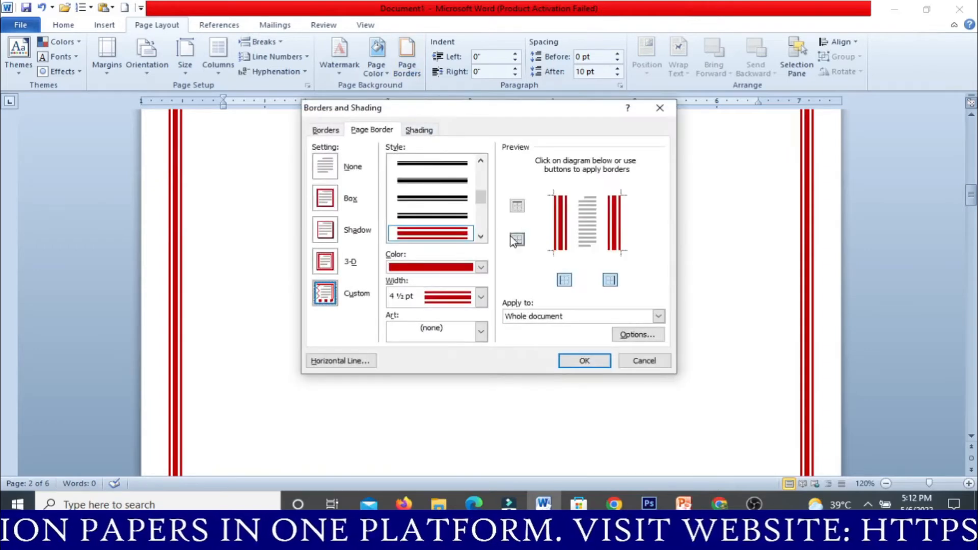
left_click(517, 239)
left_click(517, 207)
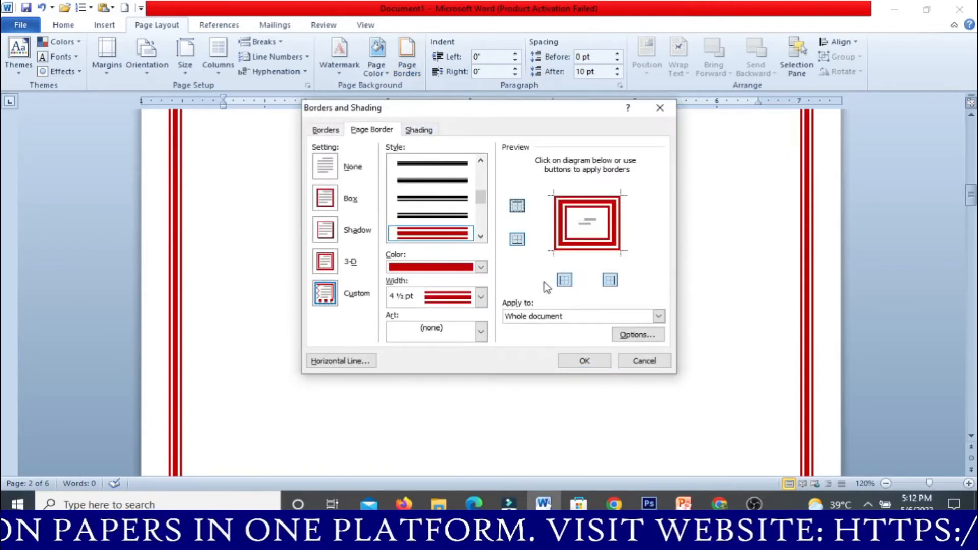
left_click(564, 279)
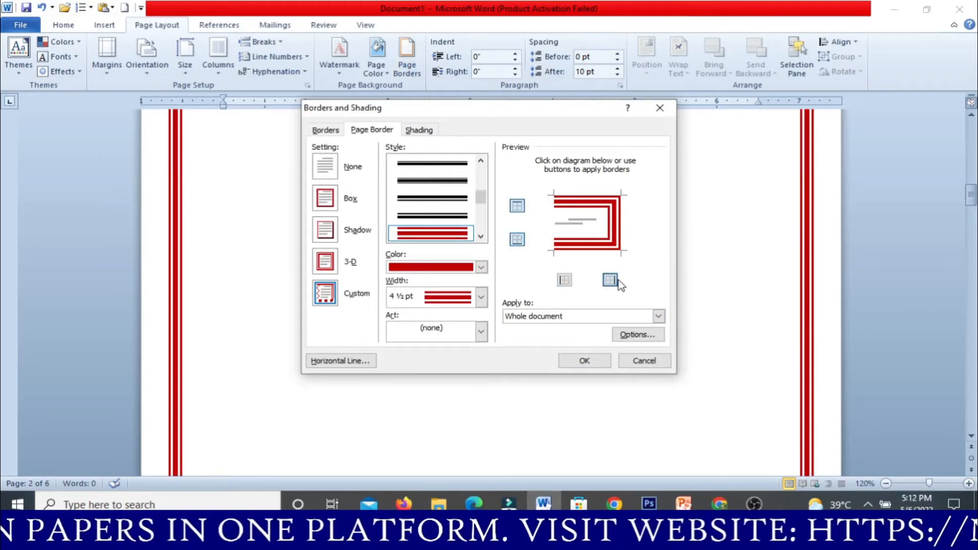
left_click(610, 279)
left_click(584, 361)
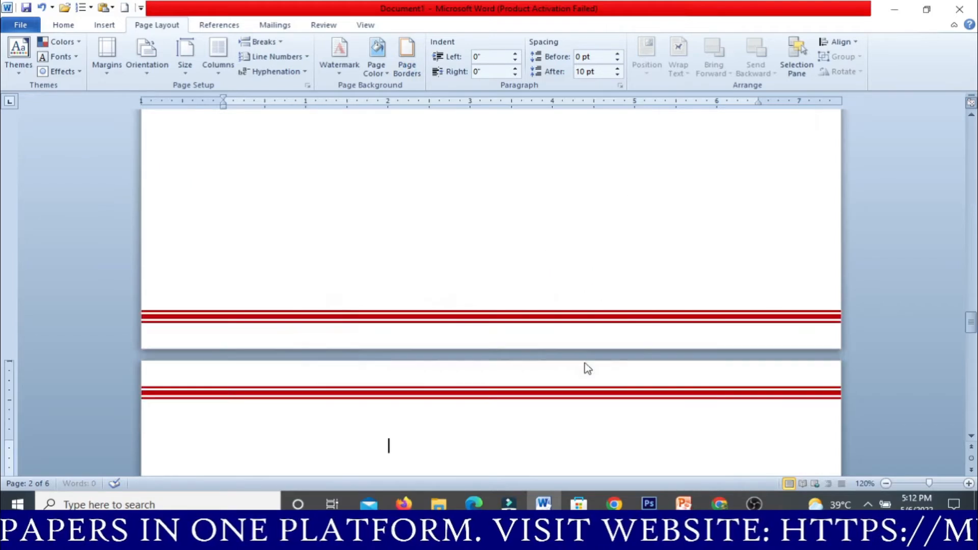
scroll(580, 336, "up", 20)
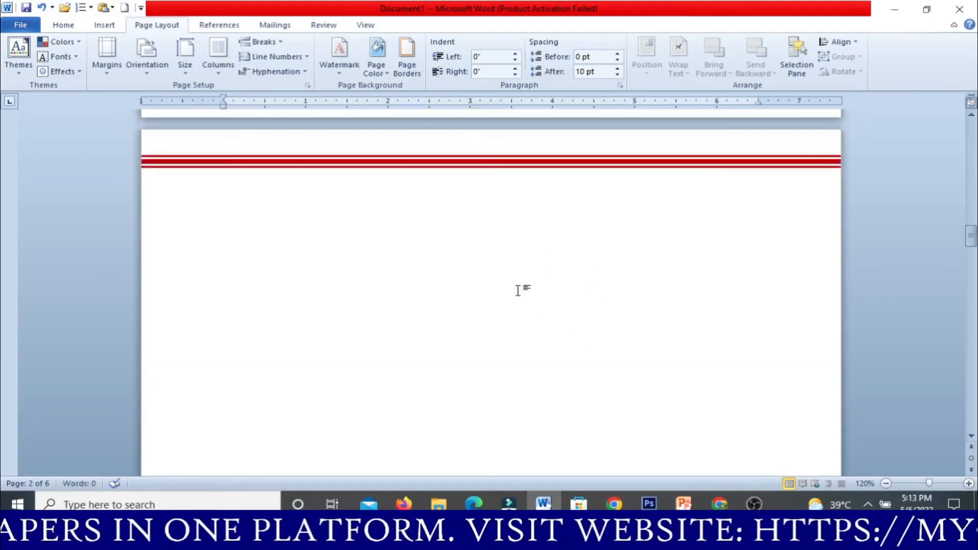
Apply the Shadow setting to the red triple-line page border for the whole document and review it on the pages.
left_click(411, 75)
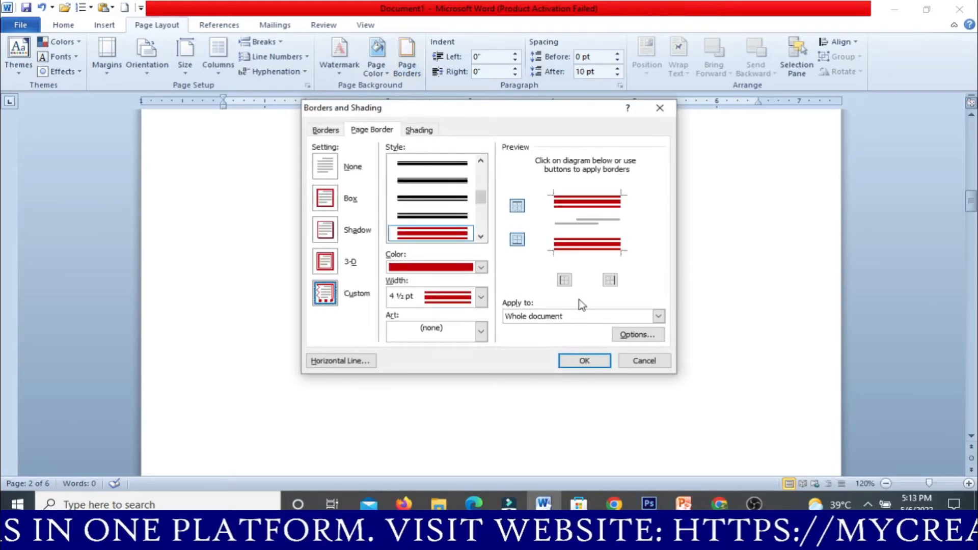
left_click(517, 238)
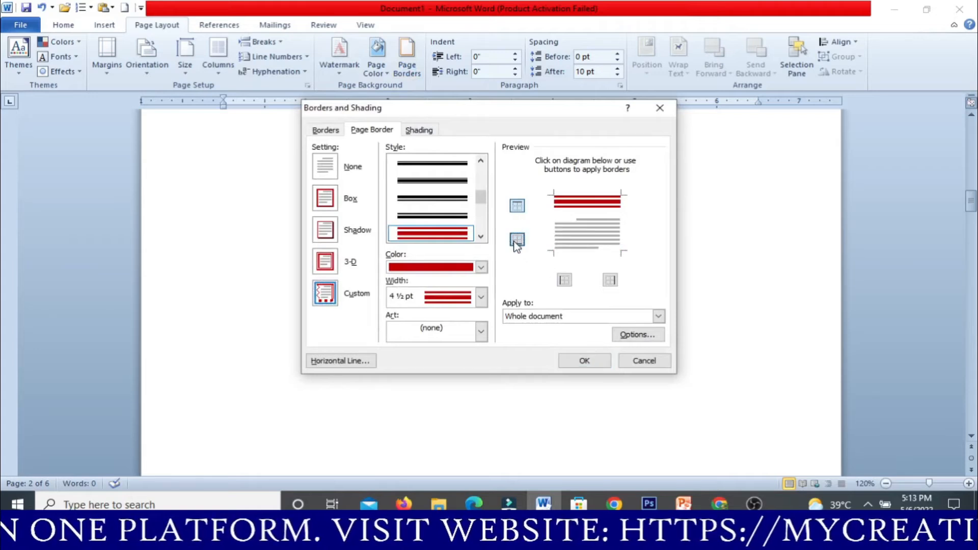
left_click(516, 239)
left_click(566, 281)
left_click(612, 280)
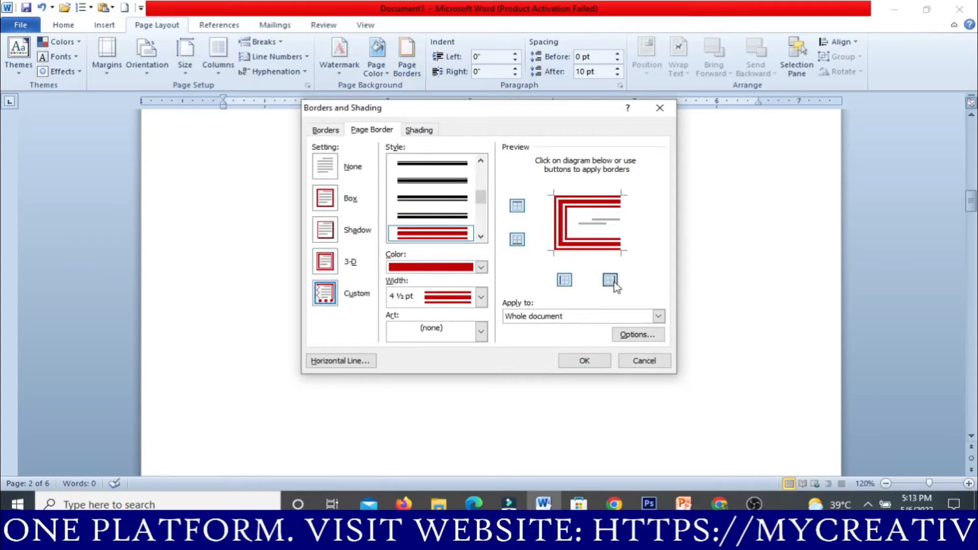
left_click(317, 231)
left_click(573, 362)
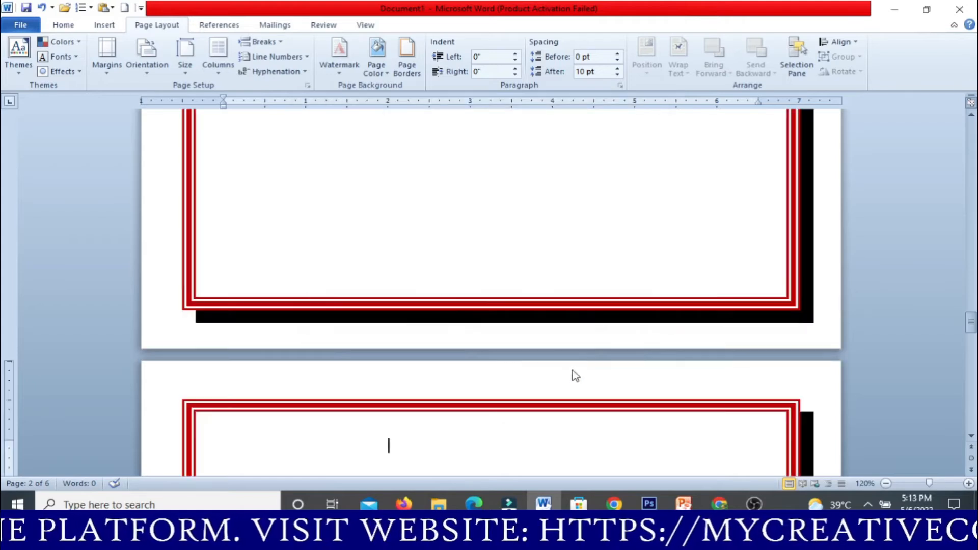
scroll(763, 331, "up", 10)
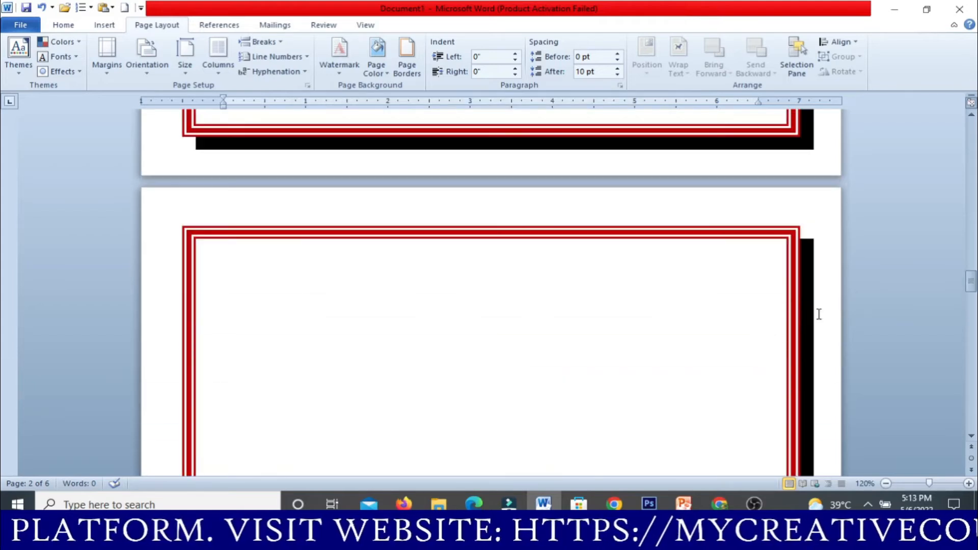
scroll(818, 289, "down", 15)
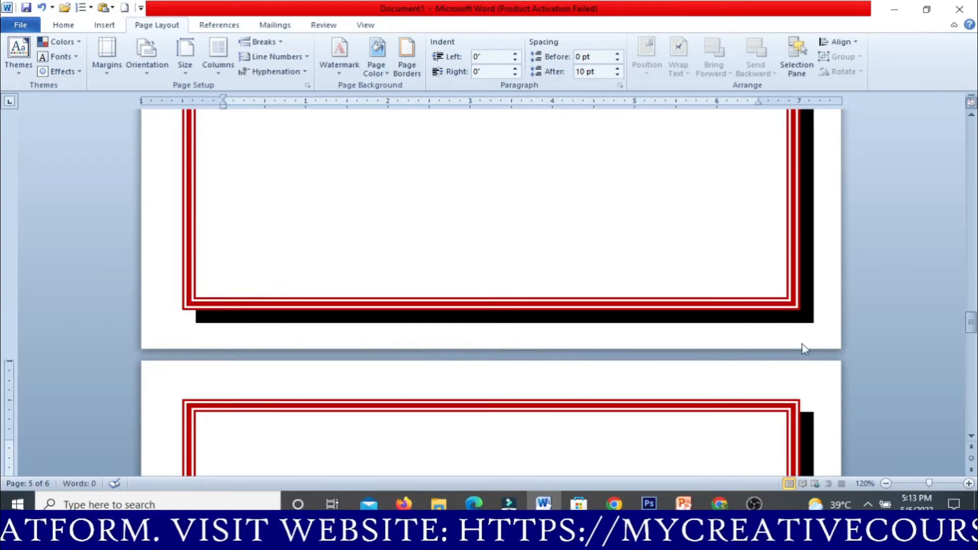
scroll(850, 311, "up", 6)
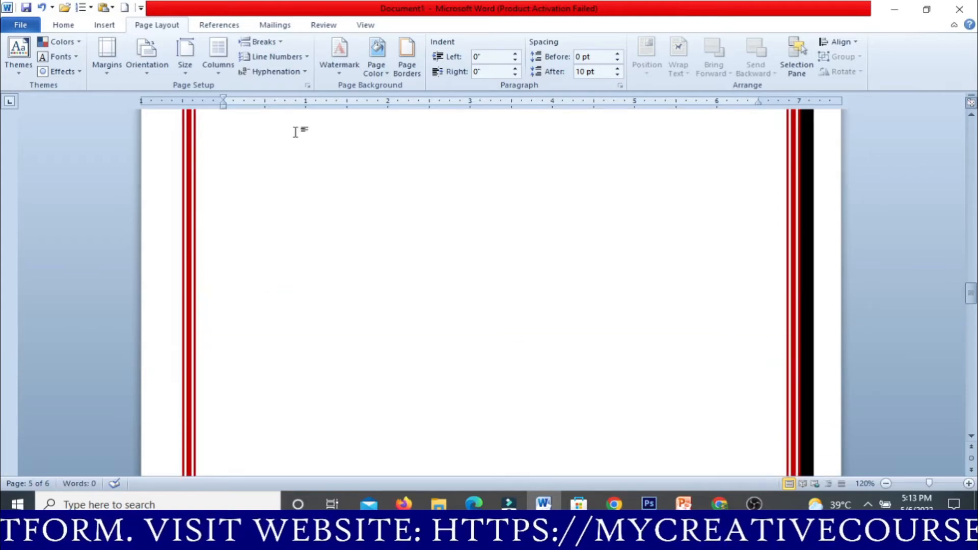
Remove the page border from the whole document with the None setting.
left_click(407, 56)
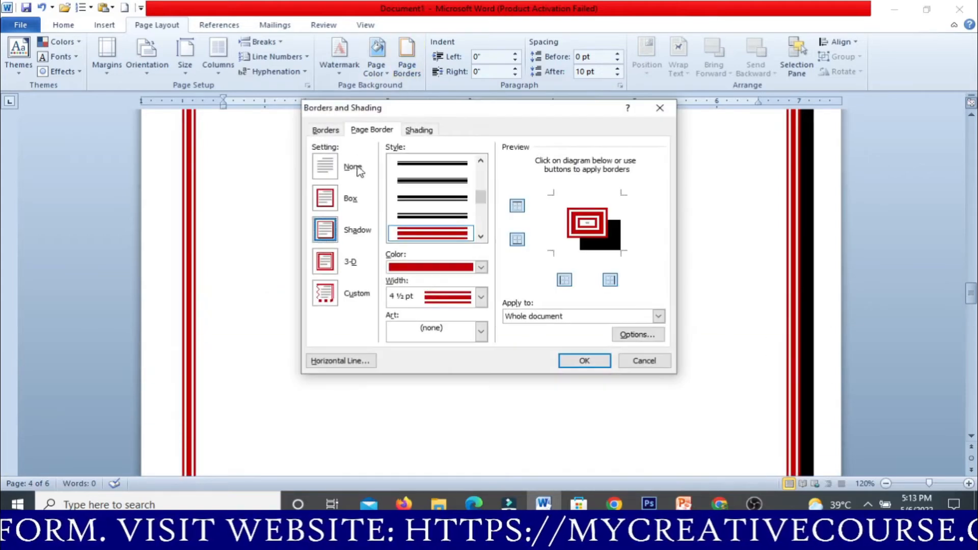
left_click(325, 171)
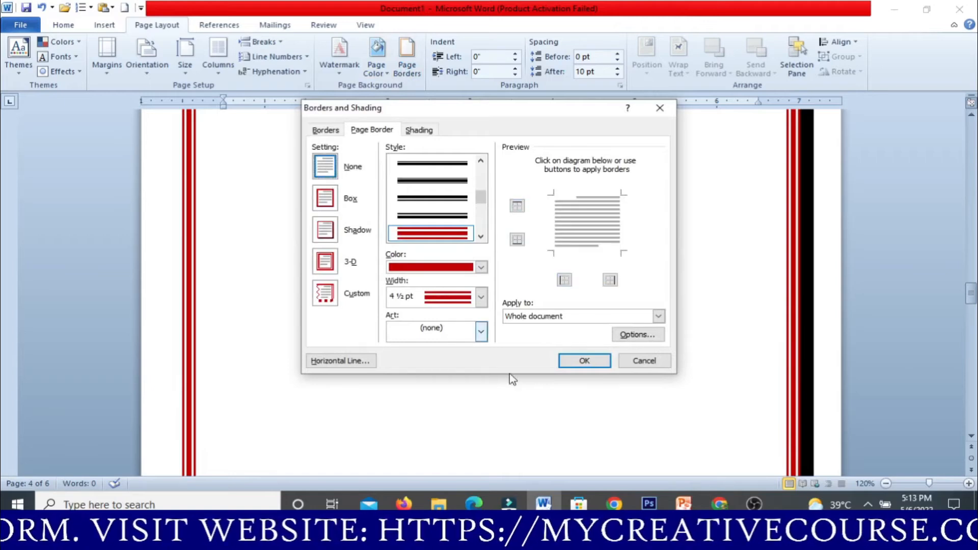
left_click(578, 361)
Apply the green tree art as a page border to the whole document and review it on the pages.
left_click(406, 60)
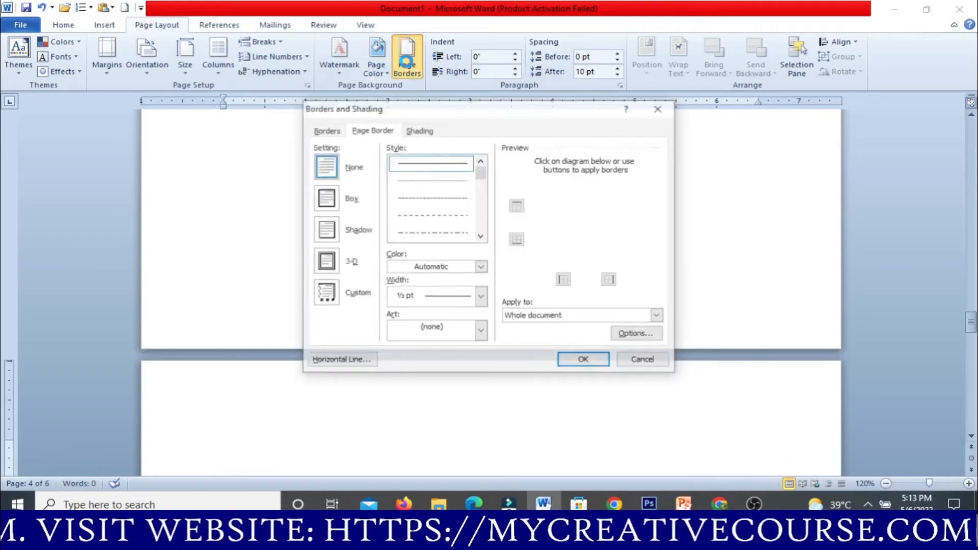
left_click(480, 332)
scroll(446, 364, "down", 5)
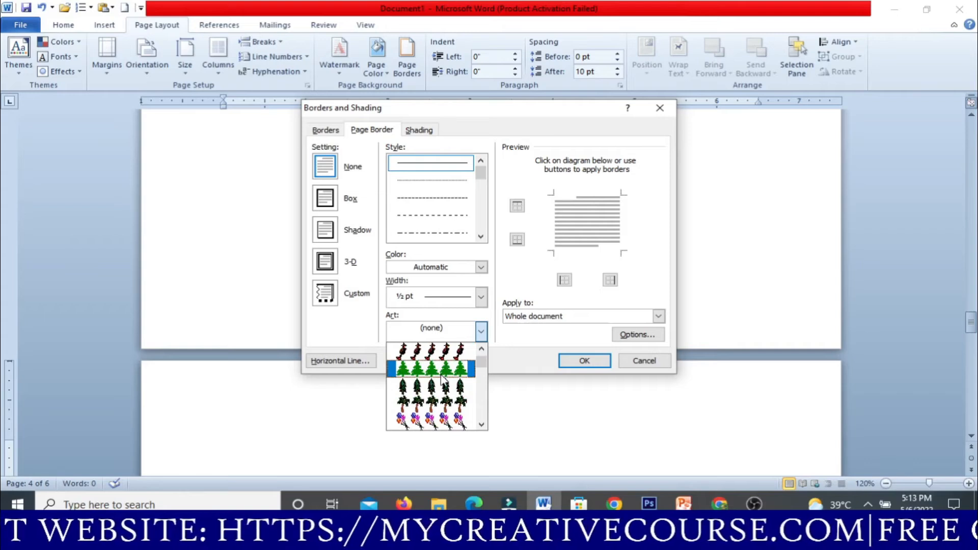
left_click(440, 368)
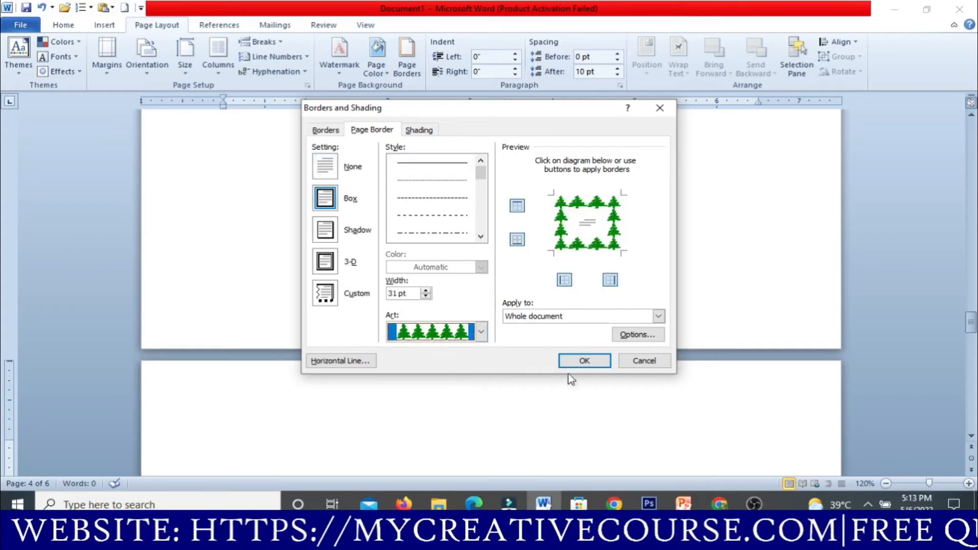
left_click(583, 361)
scroll(583, 362, "up", 15)
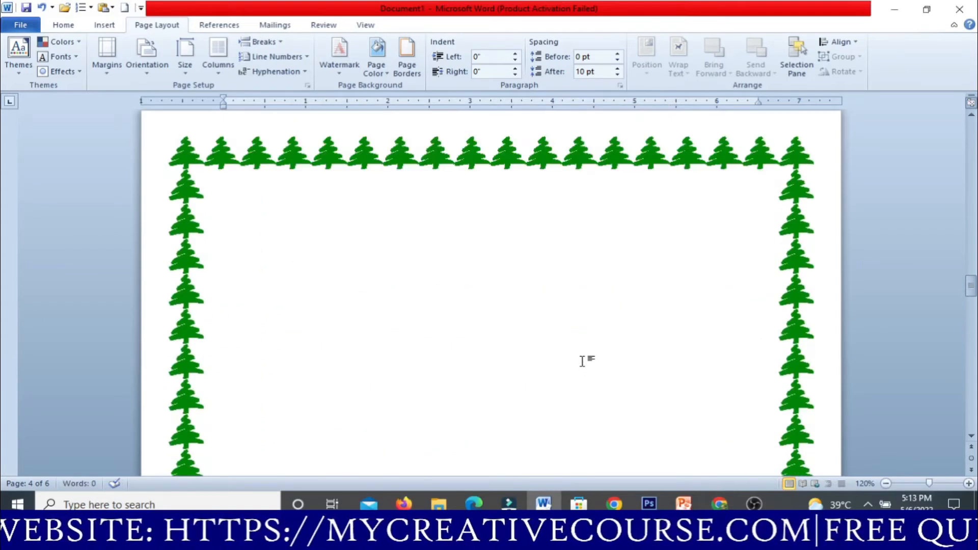
scroll(582, 361, "down", 4)
scroll(582, 362, "up", 10)
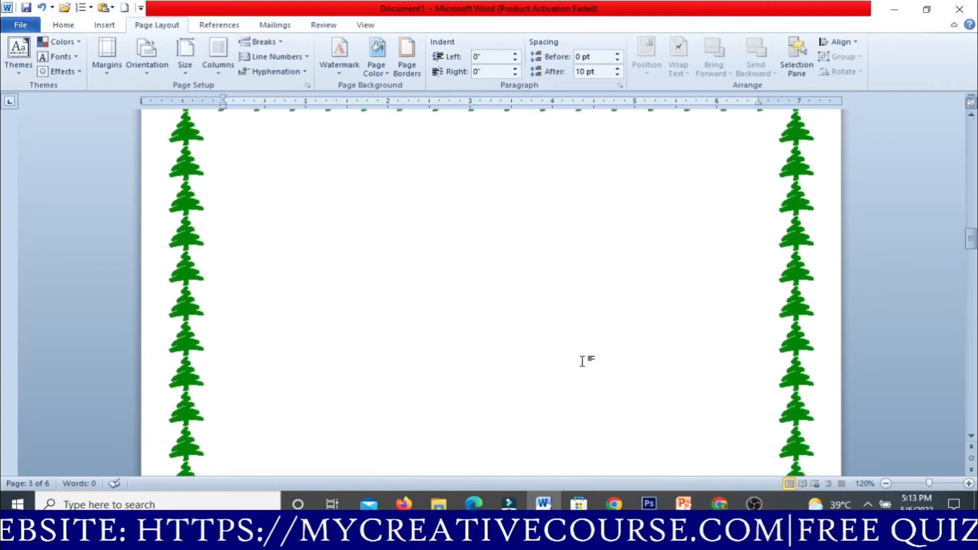
scroll(584, 362, "down", 6)
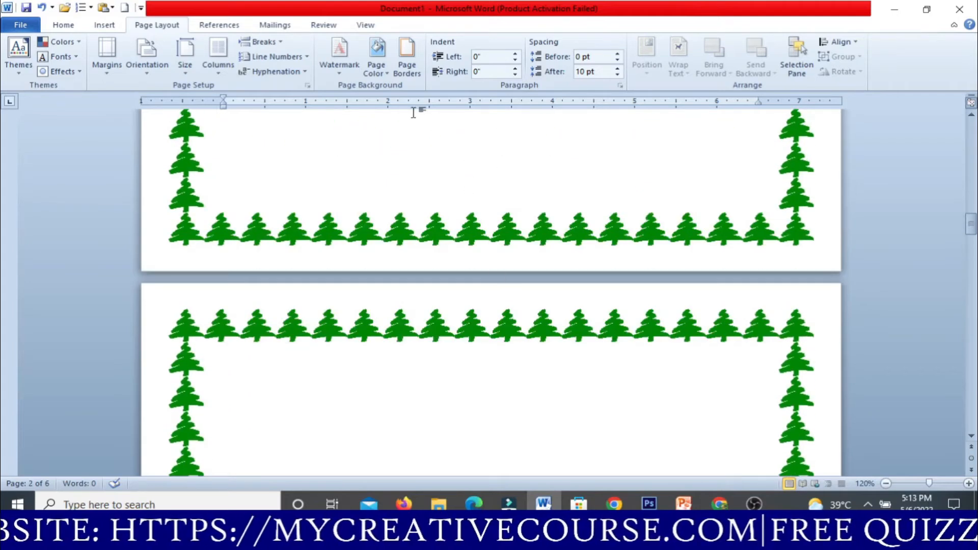
Set the width of the green tree page border to 20 pt and apply it.
left_click(407, 60)
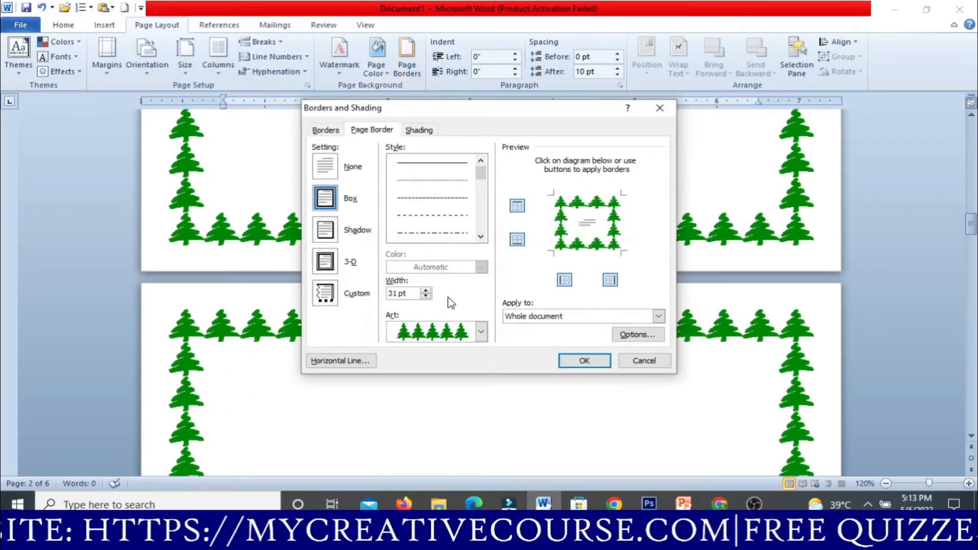
left_click(427, 290)
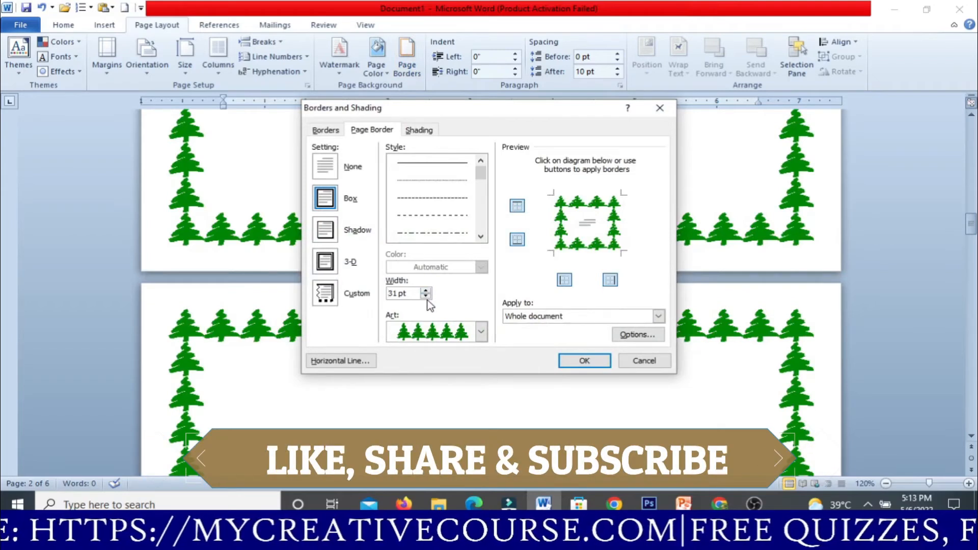
left_click(425, 296)
left_click(425, 297)
left_click(425, 296)
left_click(425, 297)
left_click(426, 297)
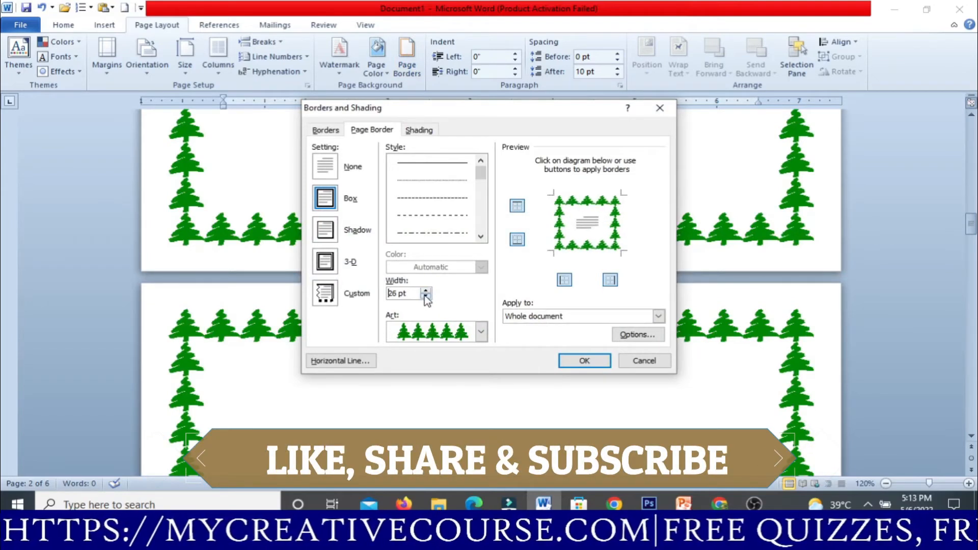
left_click(425, 296)
left_click(425, 297)
left_click(425, 296)
left_click(425, 297)
left_click(425, 296)
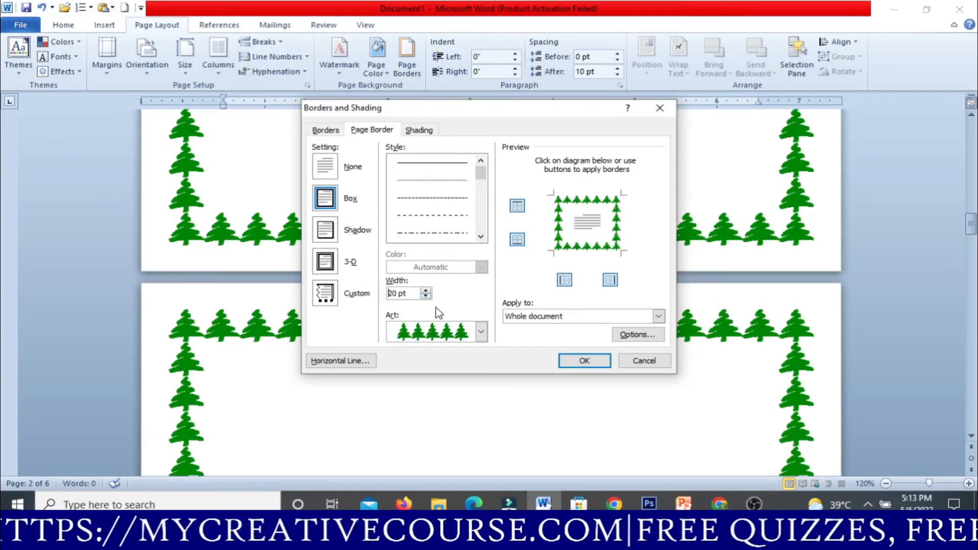
left_click(566, 361)
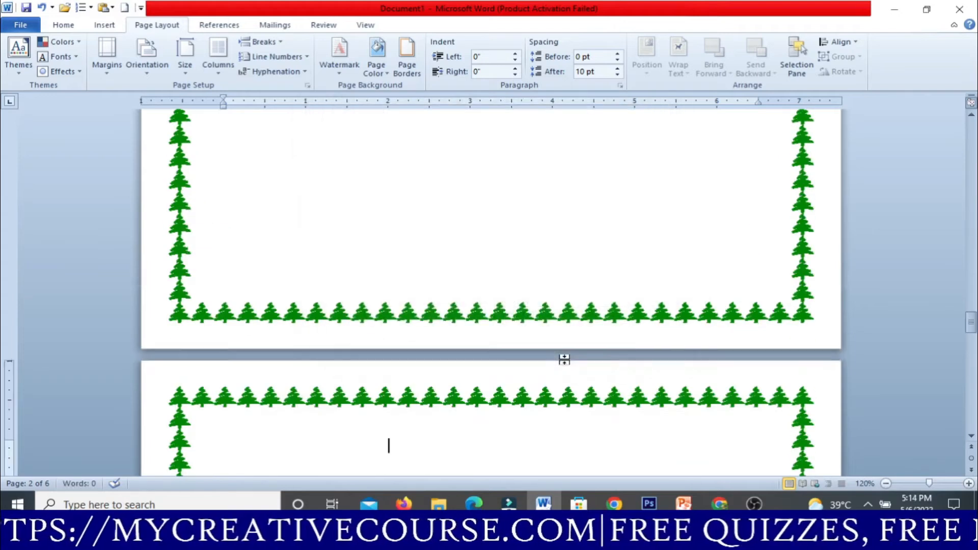
Replace the tree art with the purple butterfly art as the page border for the whole document.
left_click(406, 57)
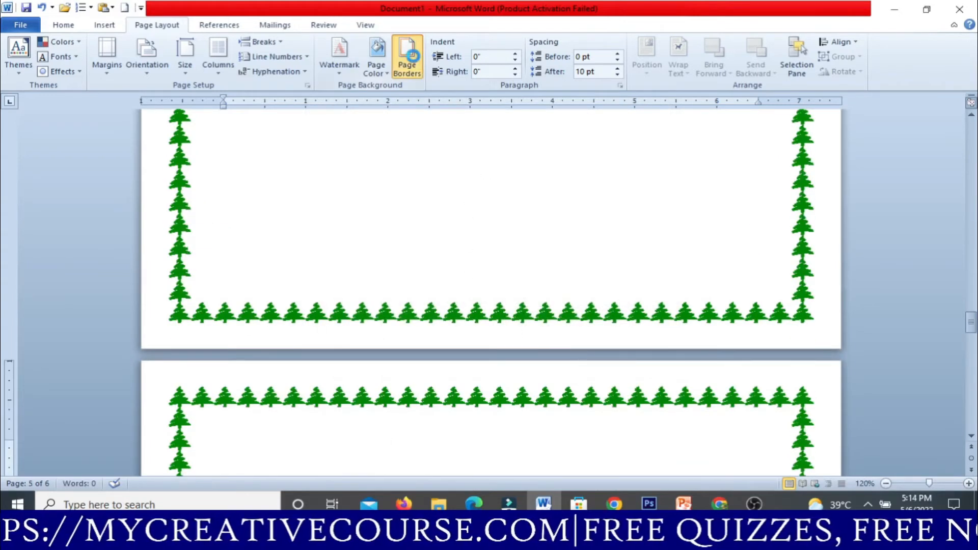
left_click(480, 331)
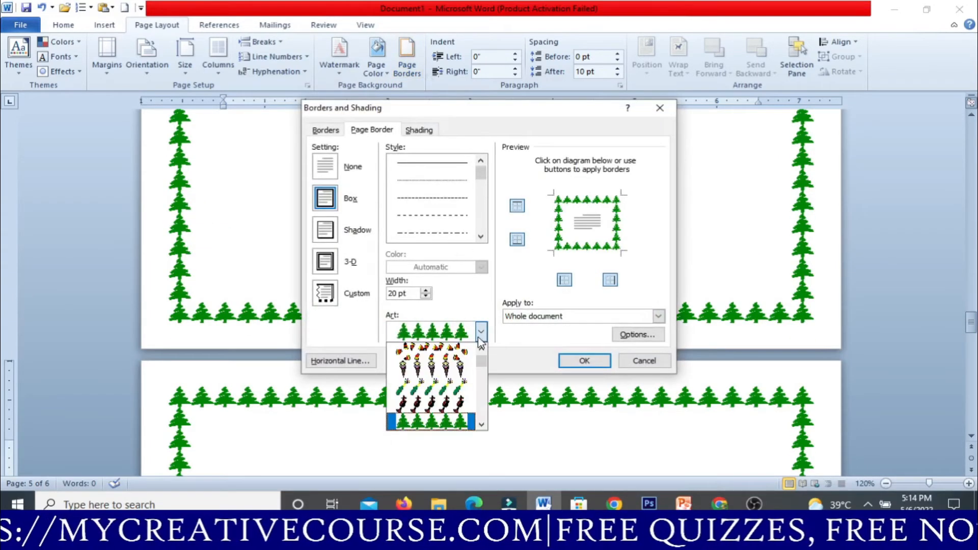
scroll(465, 395, "down", 8)
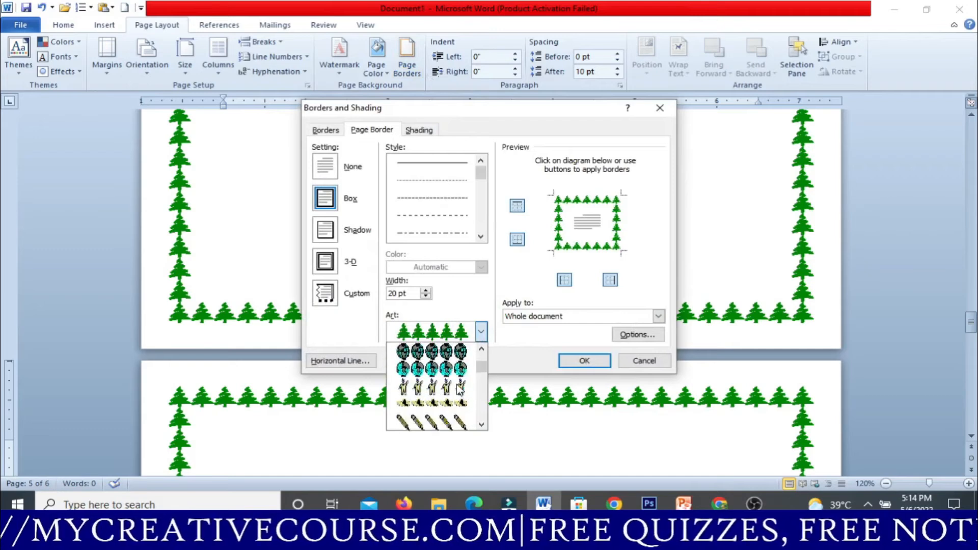
scroll(459, 389, "down", 5)
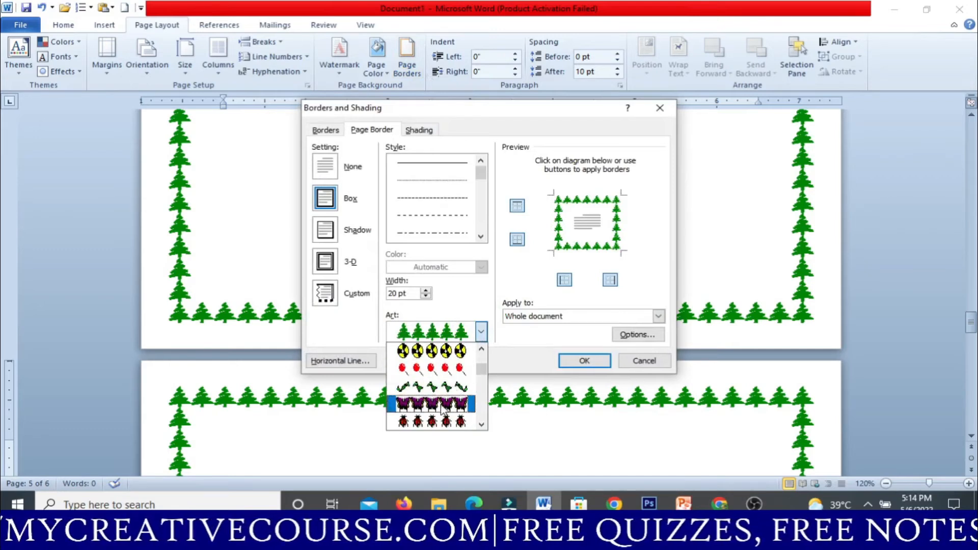
left_click(442, 405)
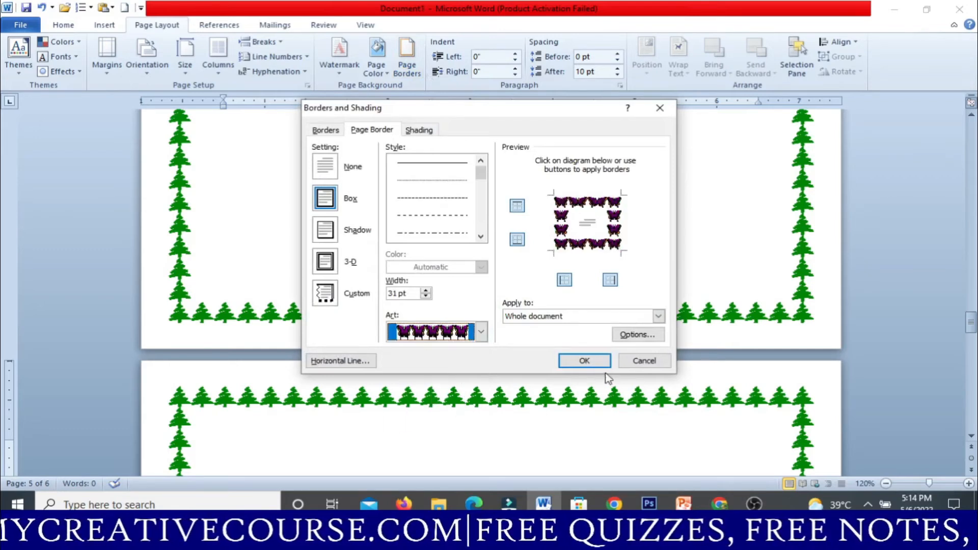
left_click(585, 361)
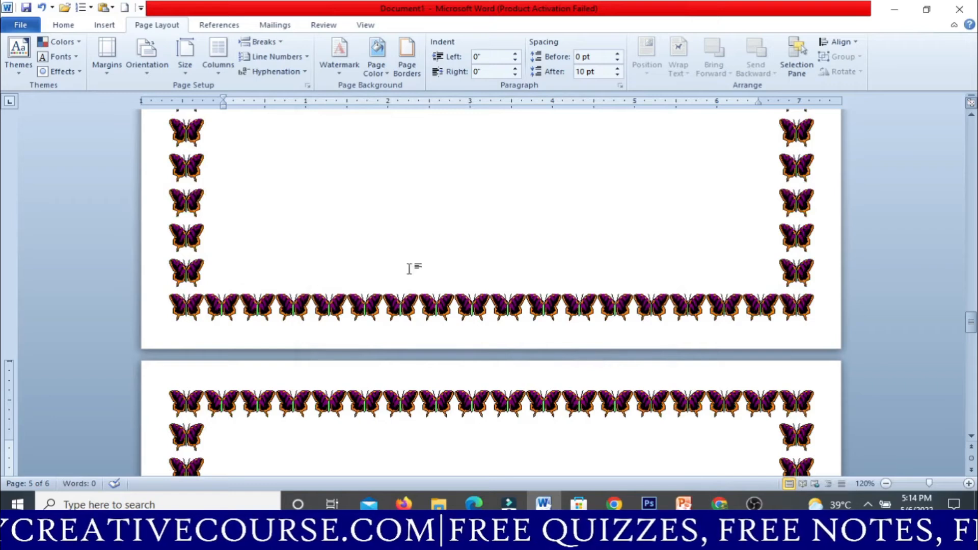
Remove the top and bottom sides of the butterfly page border, keeping only the left and right sides.
left_click(407, 56)
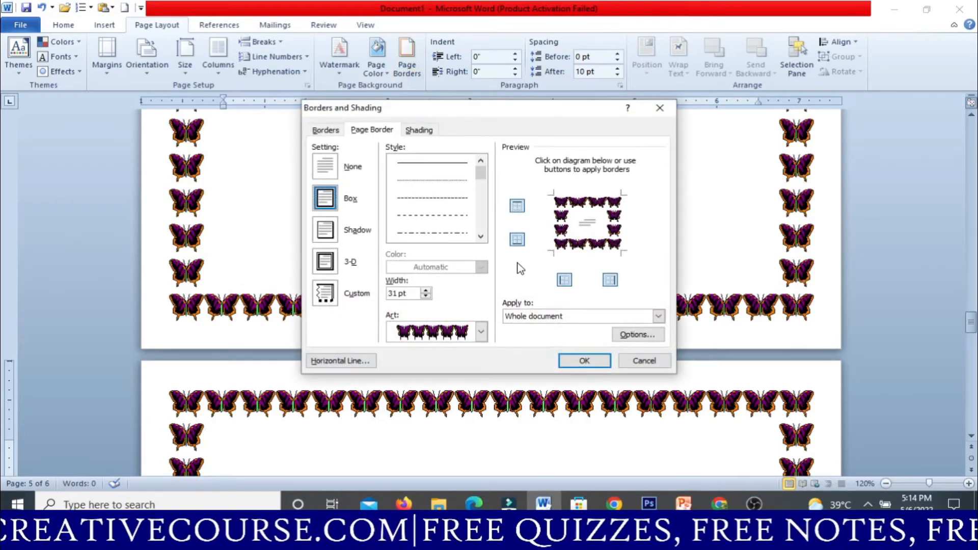
left_click(517, 240)
left_click(517, 206)
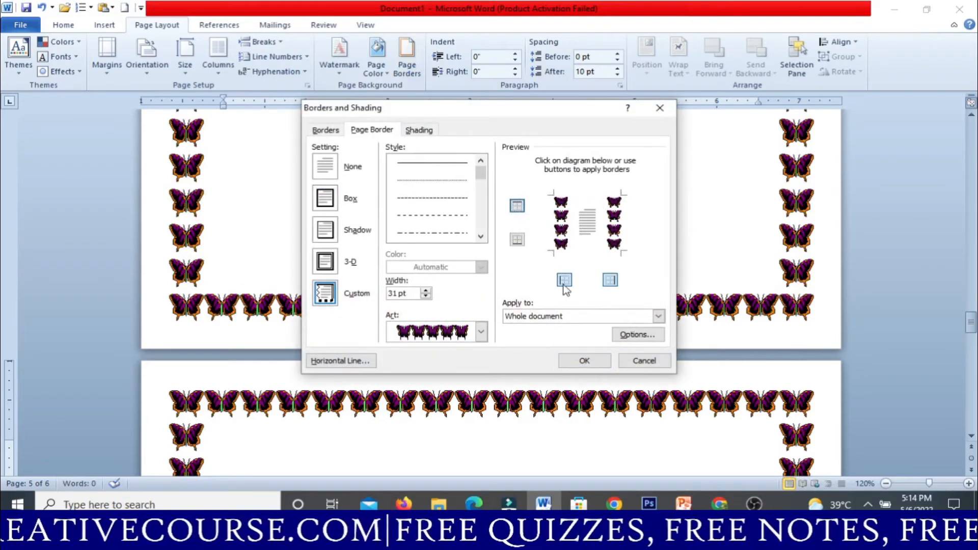
left_click(584, 357)
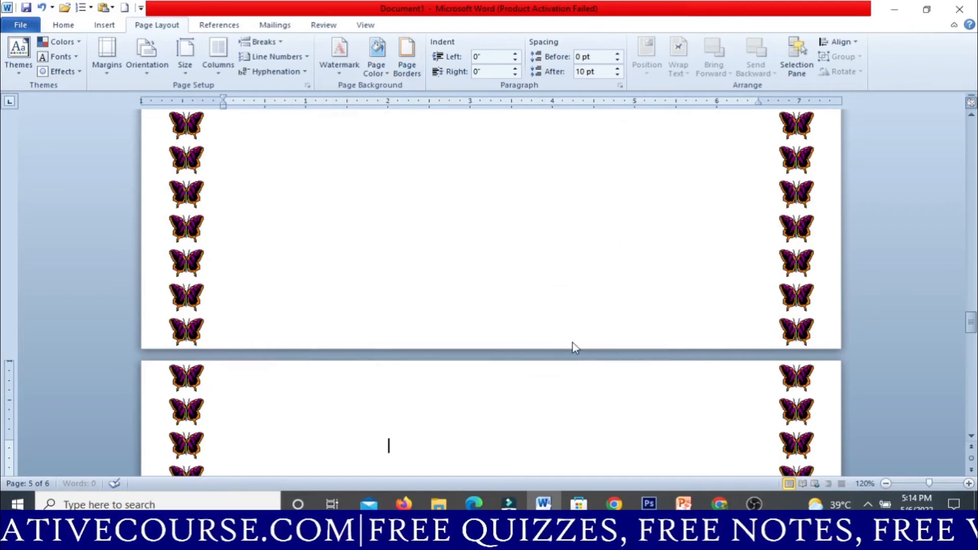
Remove the butterfly page border from the whole document by applying the None border setting.
scroll(568, 335, "up", 20)
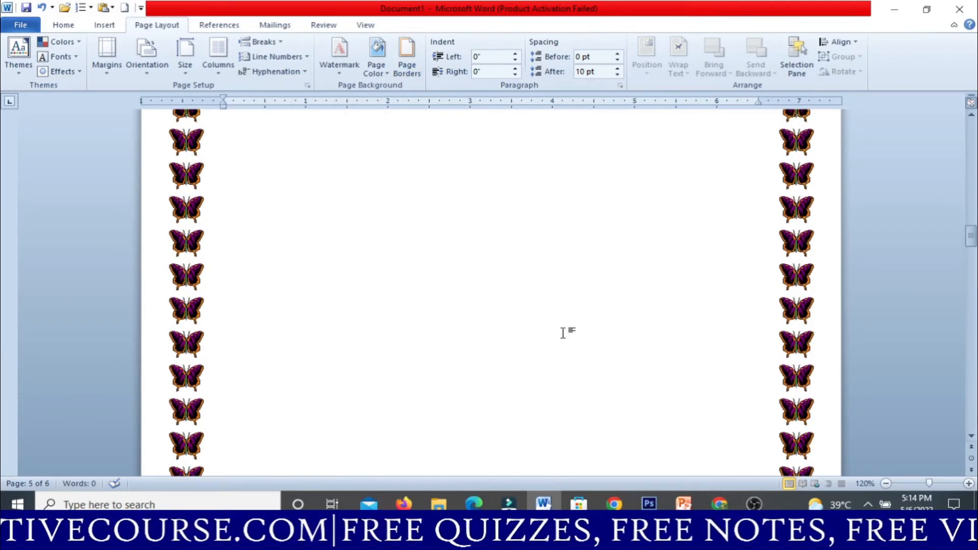
left_click(406, 57)
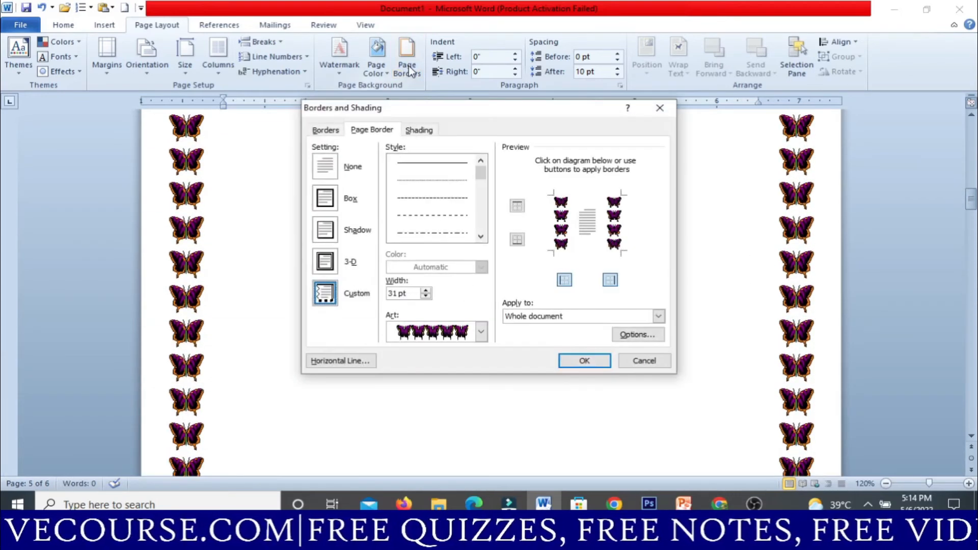
left_click(333, 170)
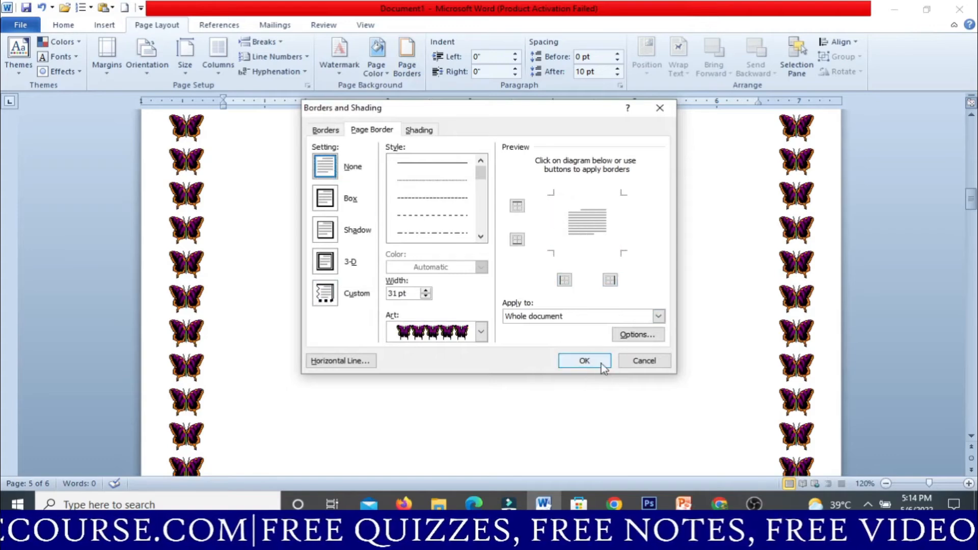
left_click(583, 362)
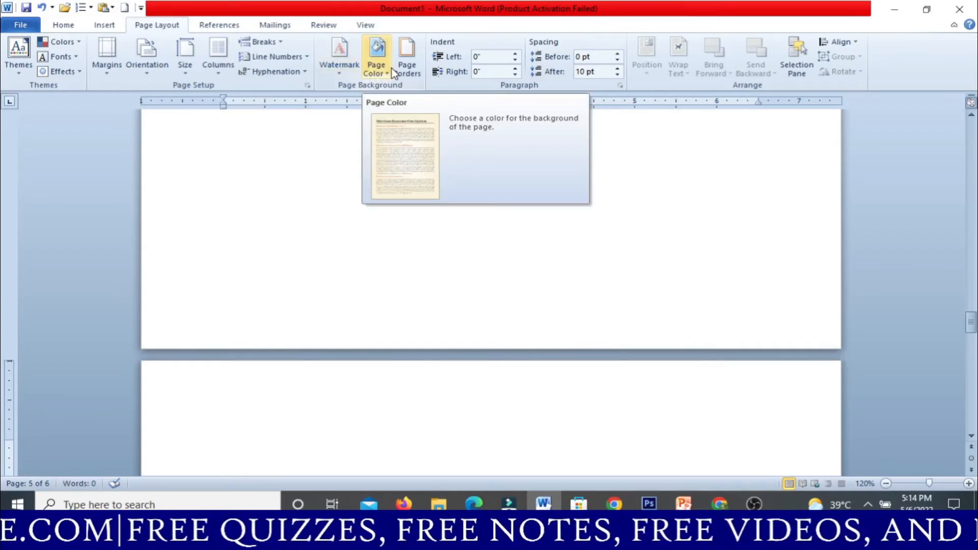
Generate sample paragraphs at the start of the document with the =rand() text function.
scroll(430, 224, "up", 10)
scroll(430, 227, "up", 15)
scroll(417, 224, "up", 6)
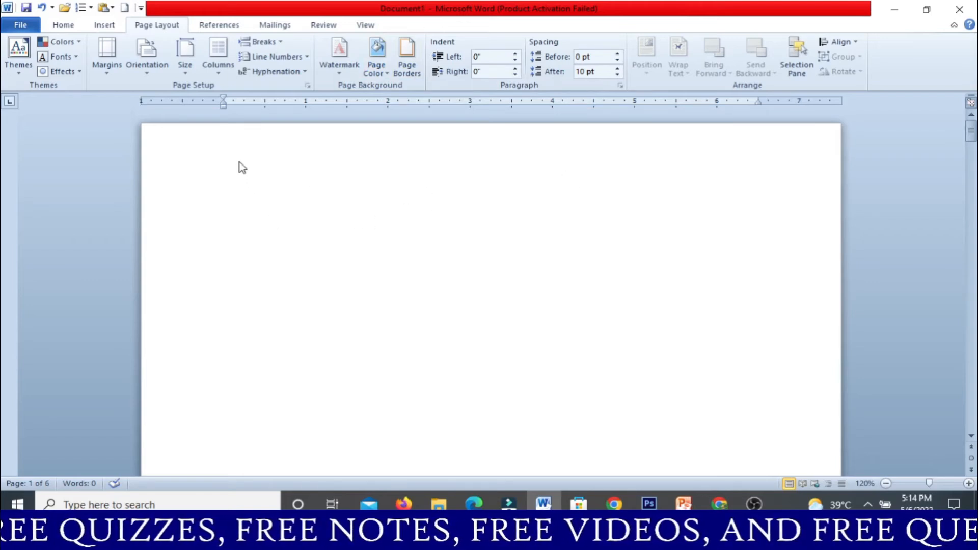
type("\\")
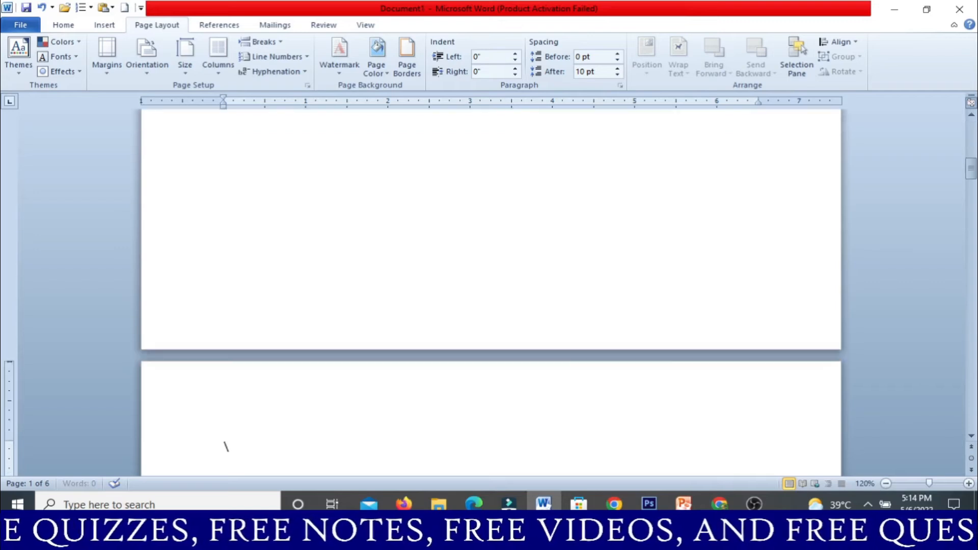
key("BackSpace")
key("BackSpace")
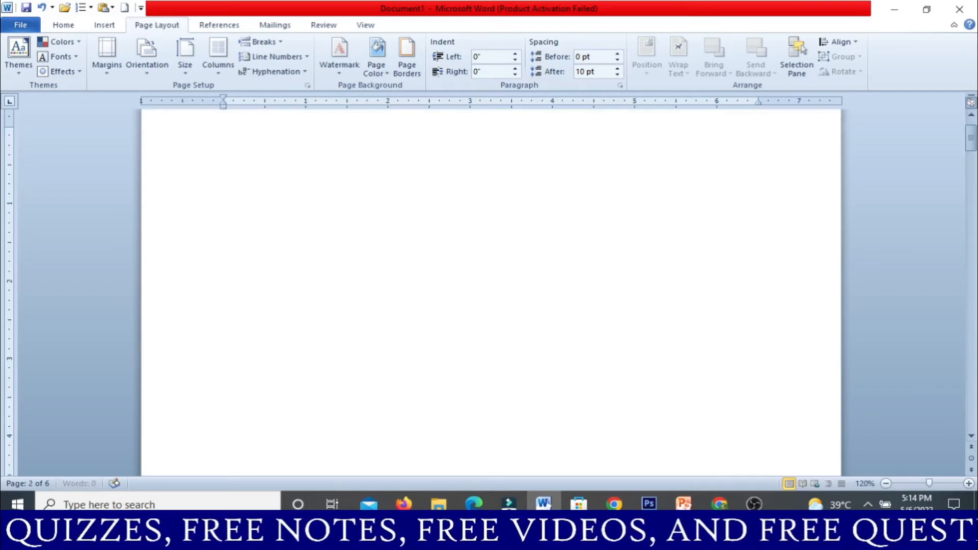
type("=ra")
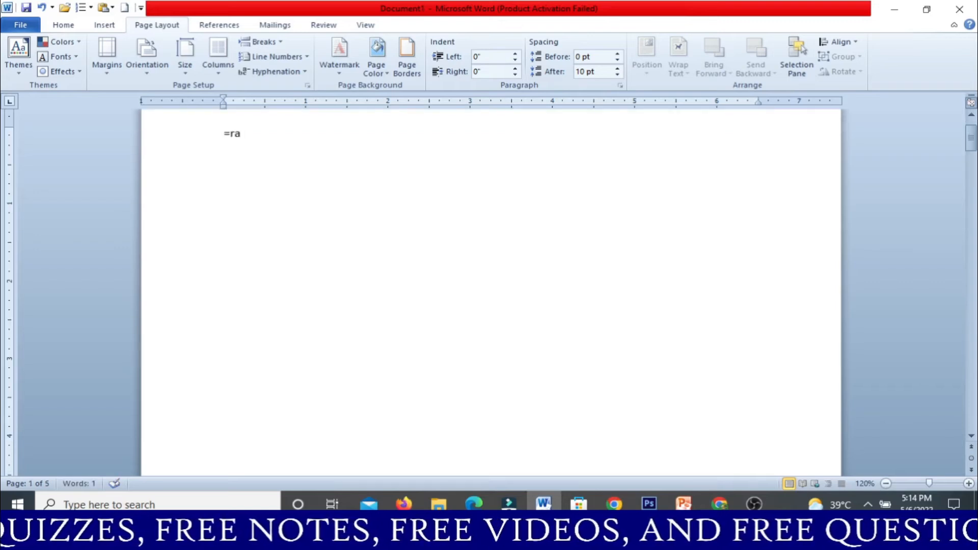
type("nd*")
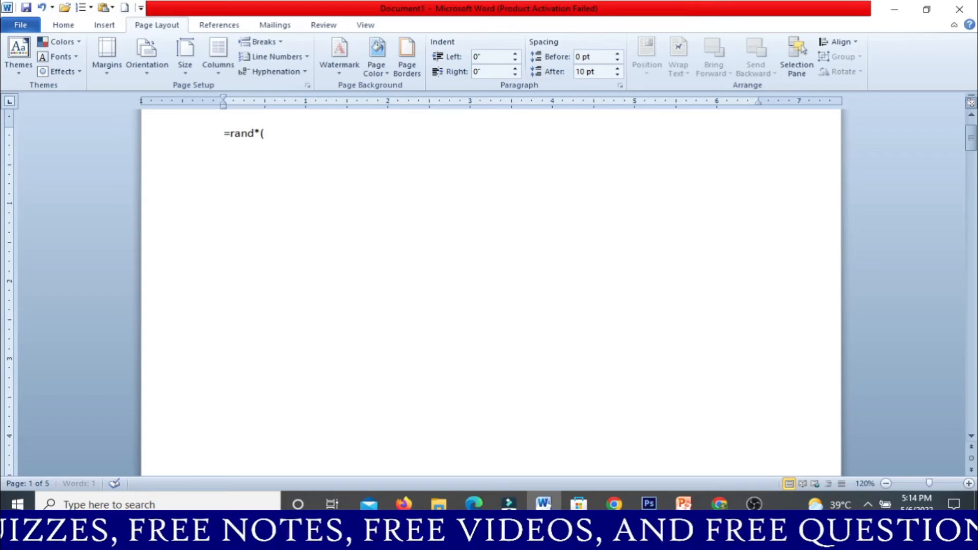
type("(")
key("BackSpace")
key("BackSpace")
type("()")
key("Return")
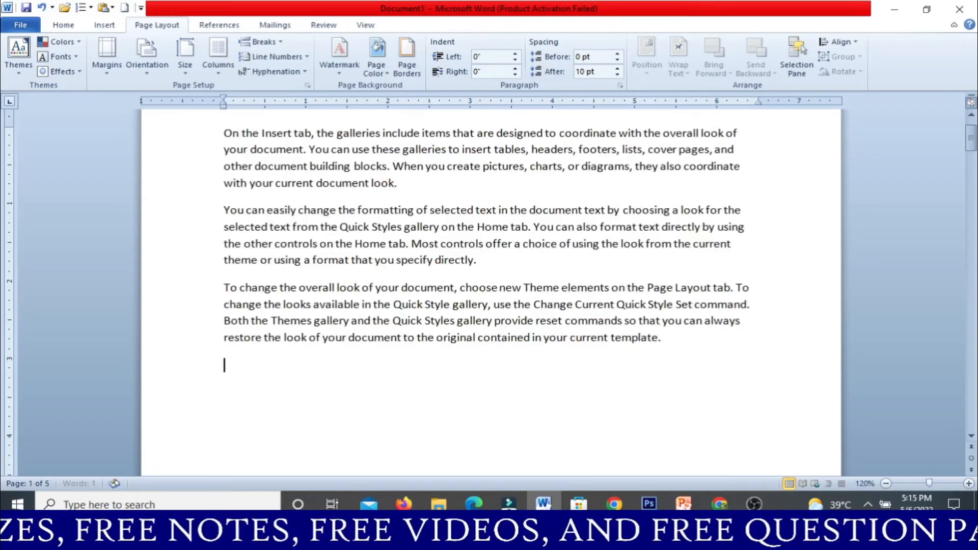
Select all three sample paragraphs and increase their left indent to 1".
left_click_drag(677, 350, 201, 116)
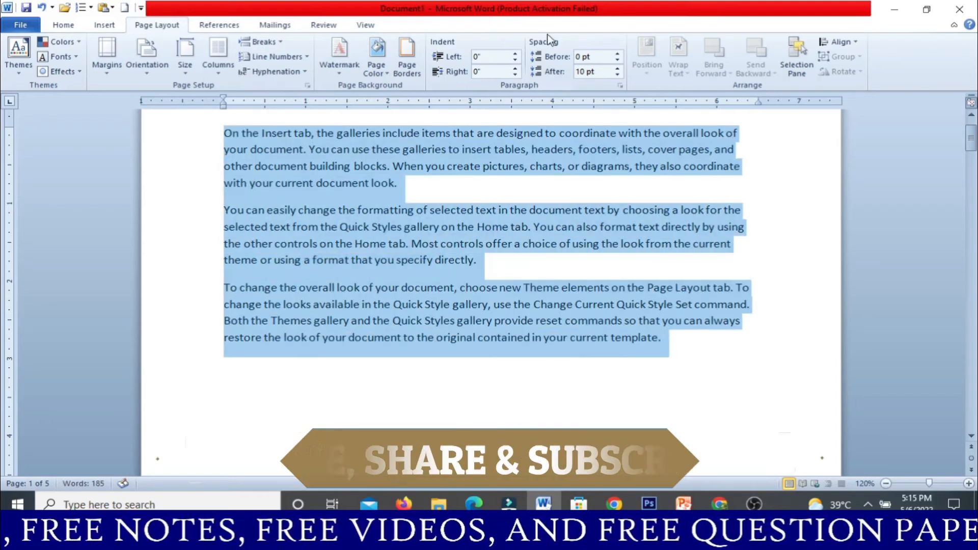
left_click(519, 54)
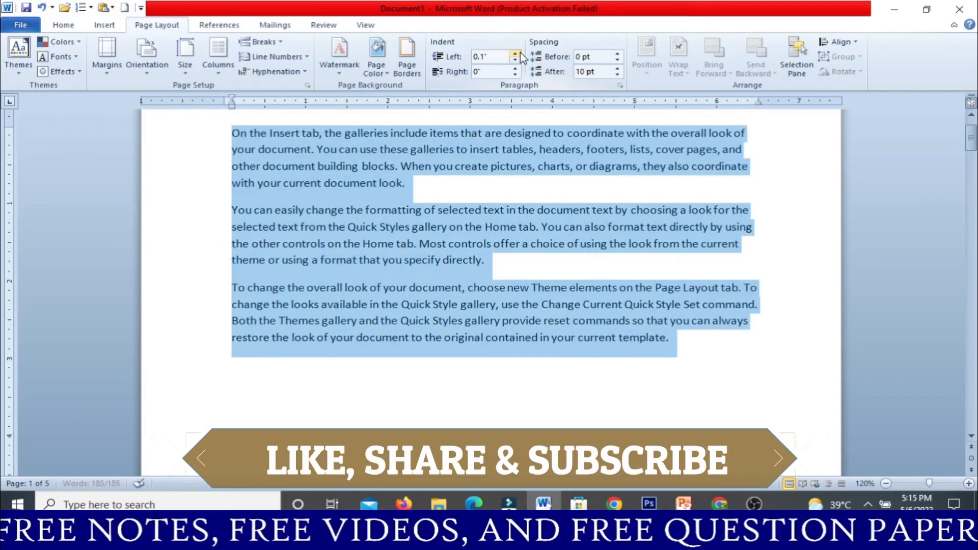
left_click(519, 54)
left_click(520, 54)
left_click(519, 54)
left_click(515, 54)
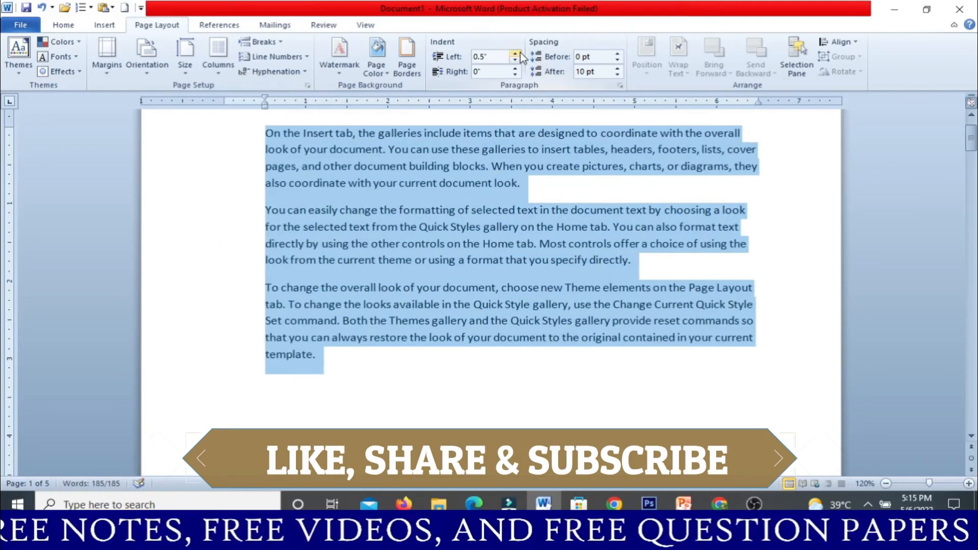
left_click(514, 54)
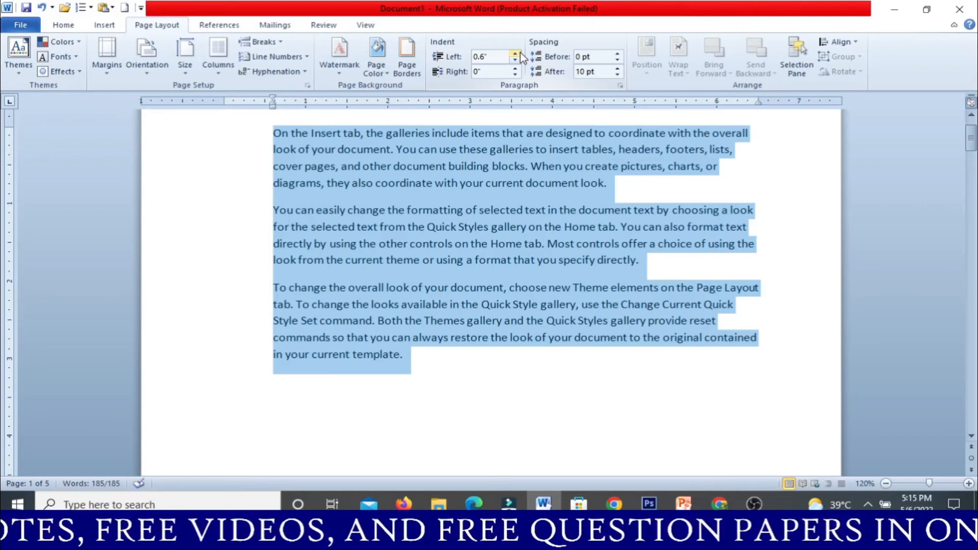
left_click(519, 54)
left_click(520, 54)
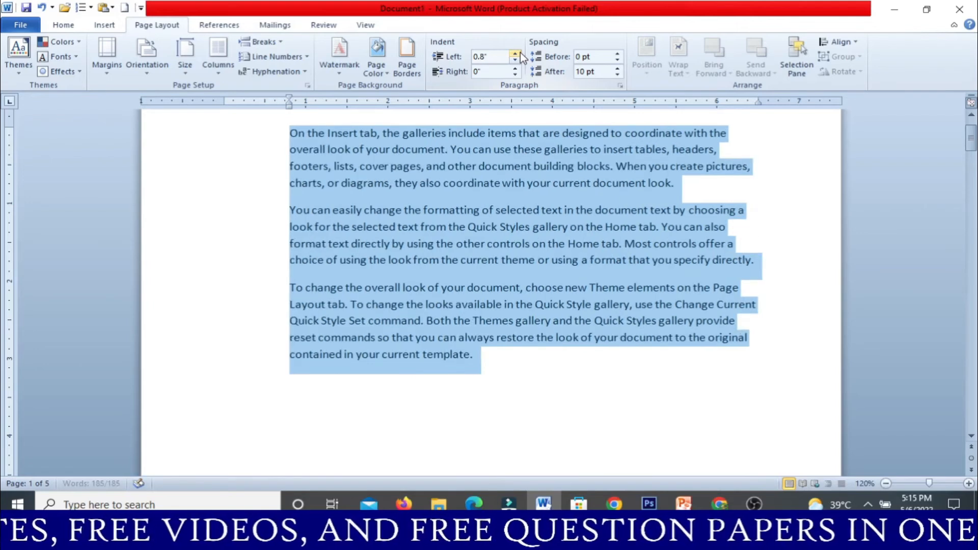
left_click(519, 54)
left_click(519, 54)
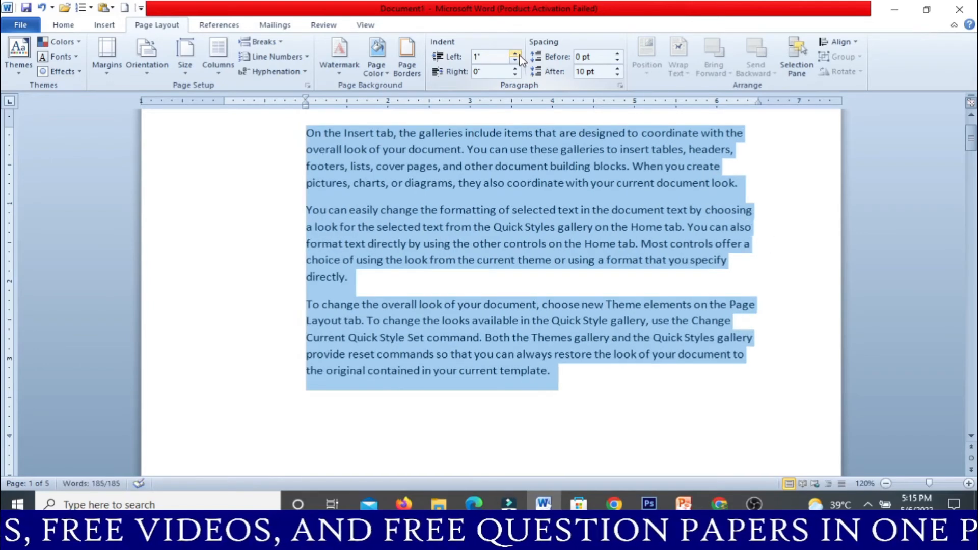
Decrease the left indent of the selected paragraphs to -0.6".
left_click(517, 60)
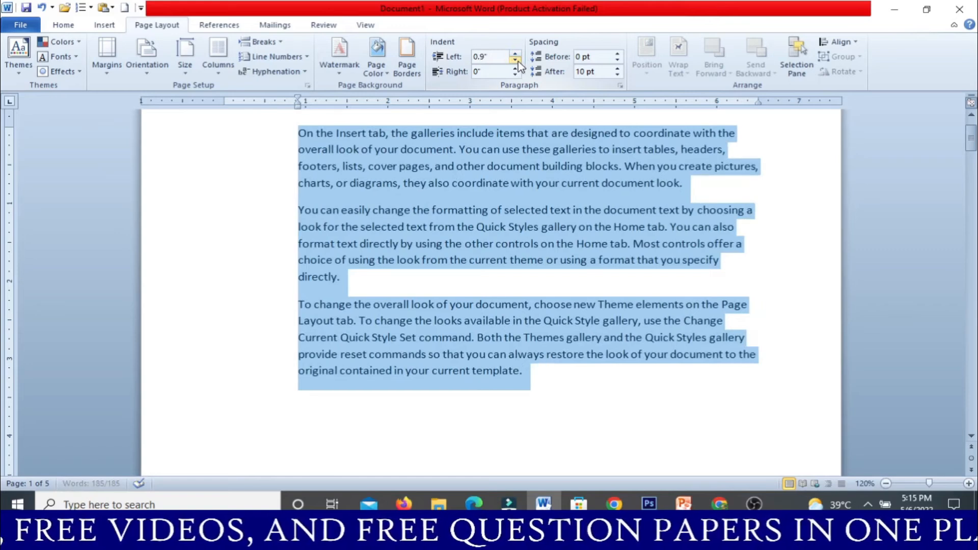
left_click(518, 60)
left_click(517, 60)
left_click(518, 60)
left_click(517, 60)
left_click(518, 60)
left_click(518, 60)
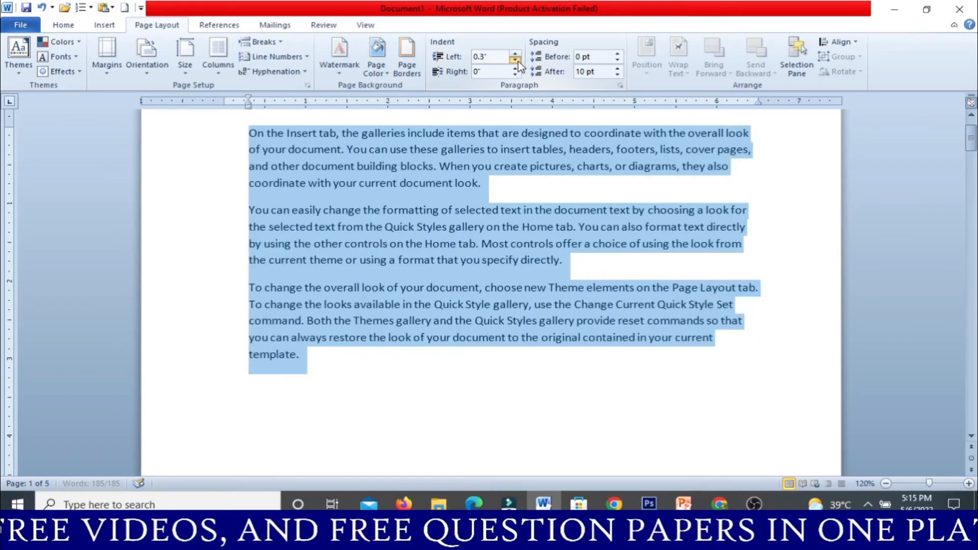
left_click(517, 60)
left_click(518, 60)
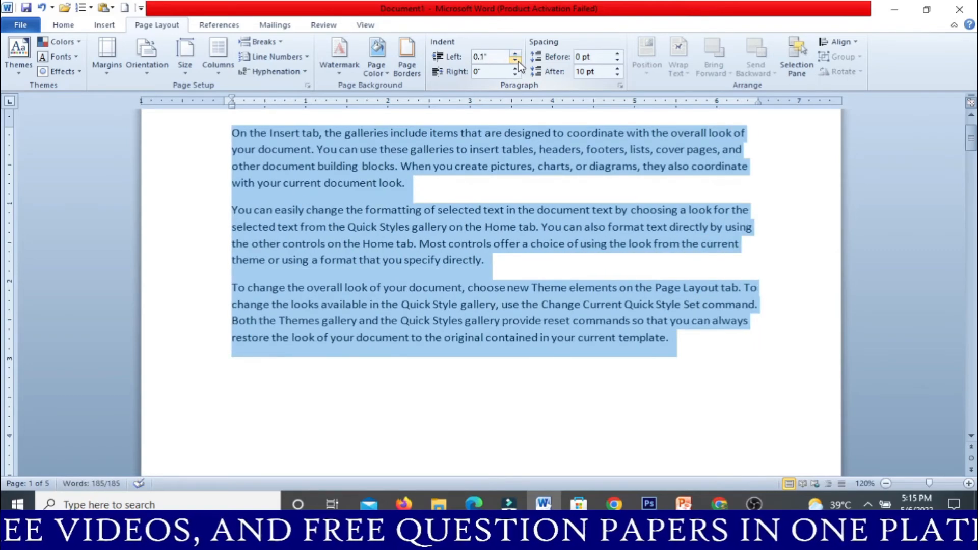
left_click(518, 60)
left_click(517, 60)
left_click(517, 60)
left_click(518, 60)
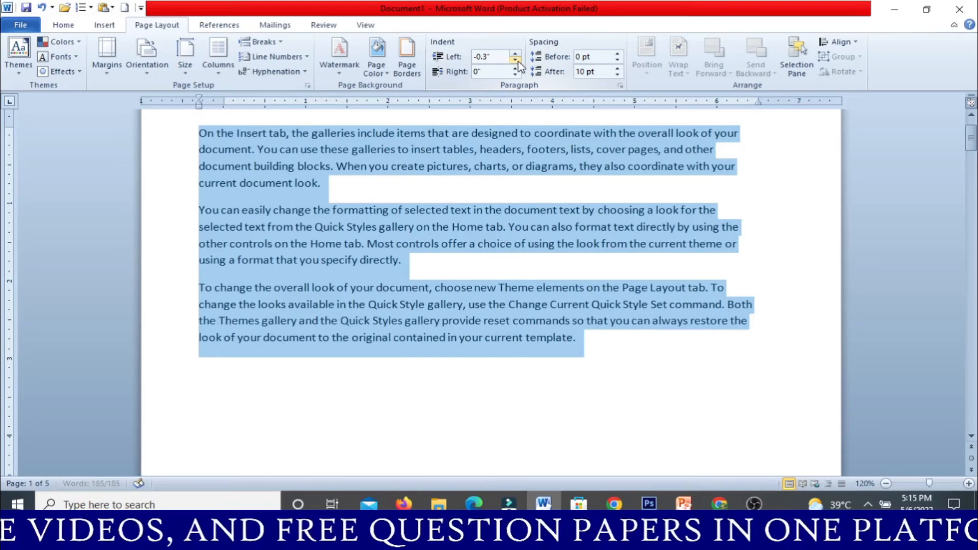
left_click(518, 60)
left_click(517, 60)
left_click(518, 61)
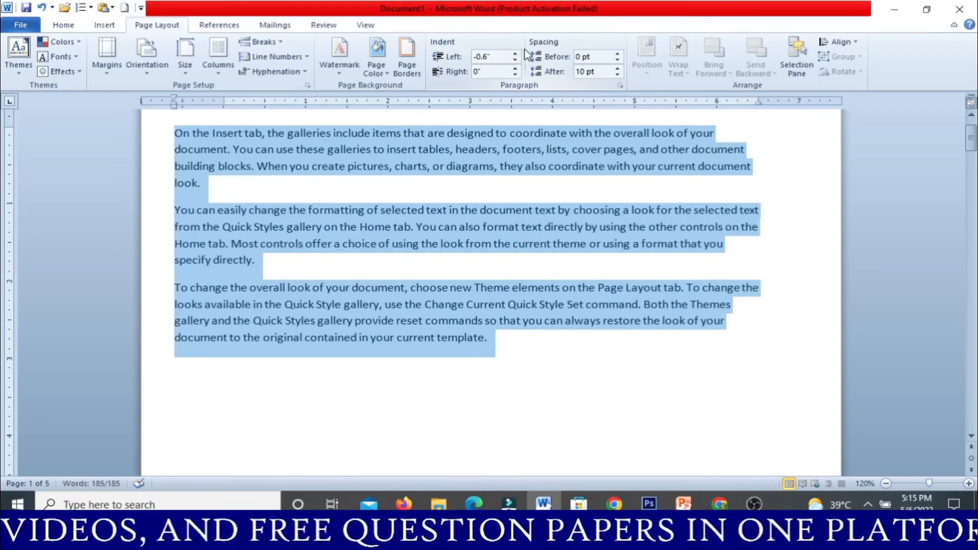
Return the left indent of the selected paragraphs to 0".
left_click(515, 53)
left_click(515, 53)
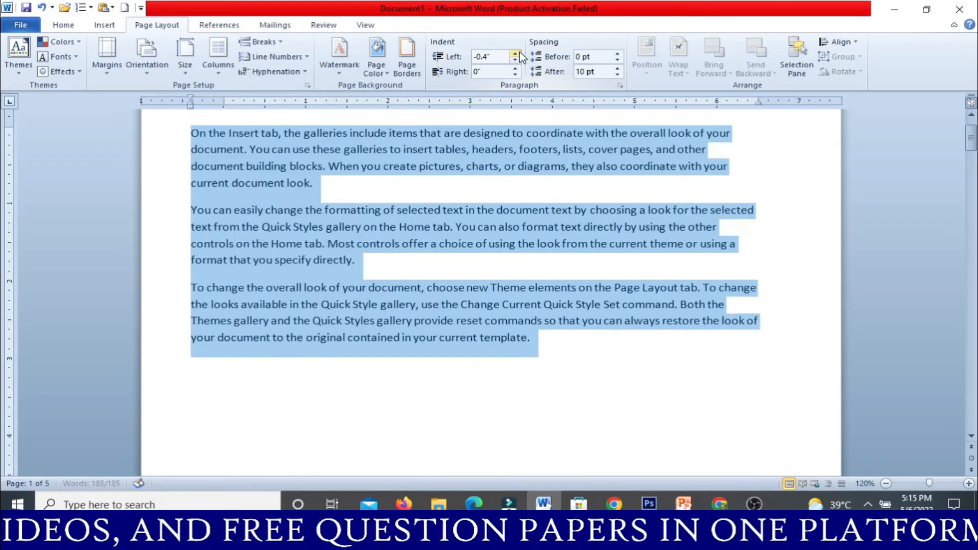
left_click(515, 53)
left_click(516, 53)
left_click(515, 53)
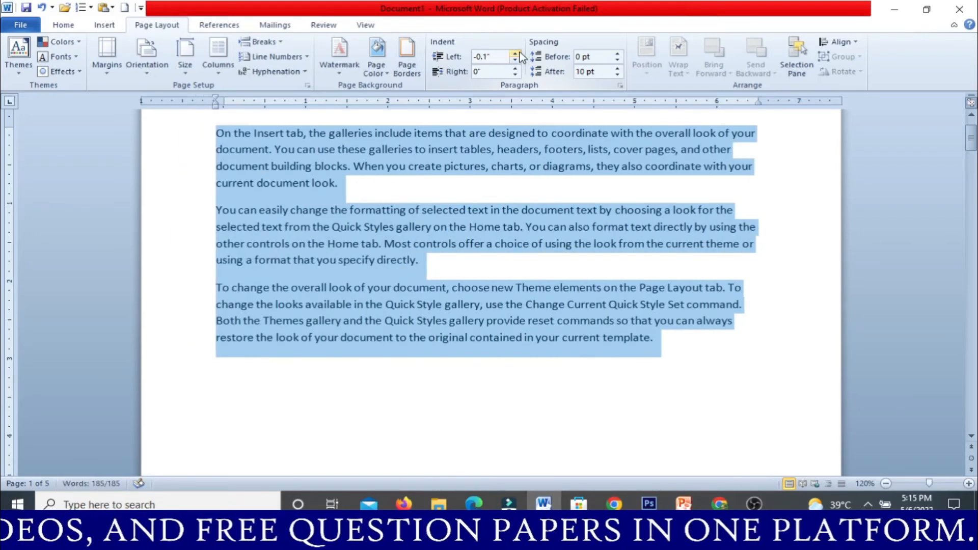
left_click(515, 53)
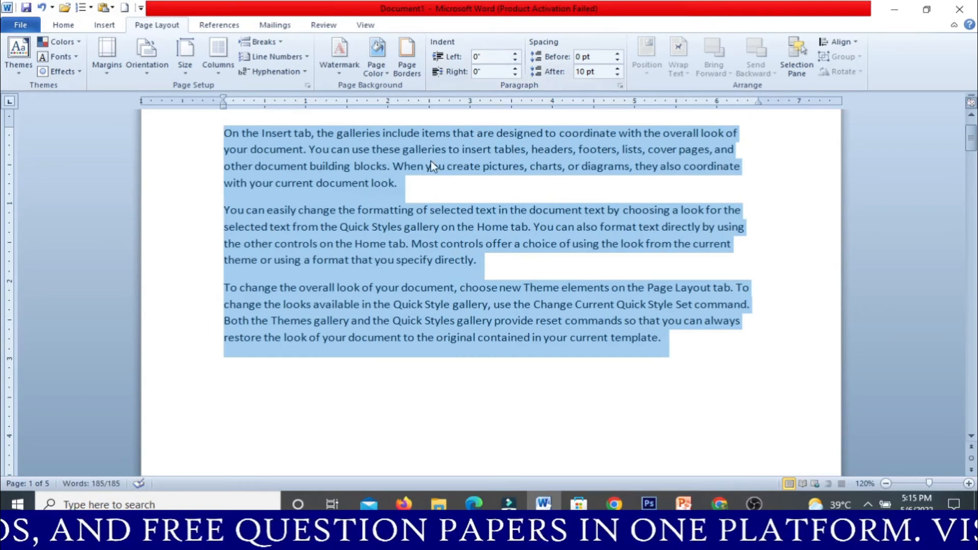
Increase the right indent of the selected paragraphs to 1".
left_click(514, 69)
left_click(514, 70)
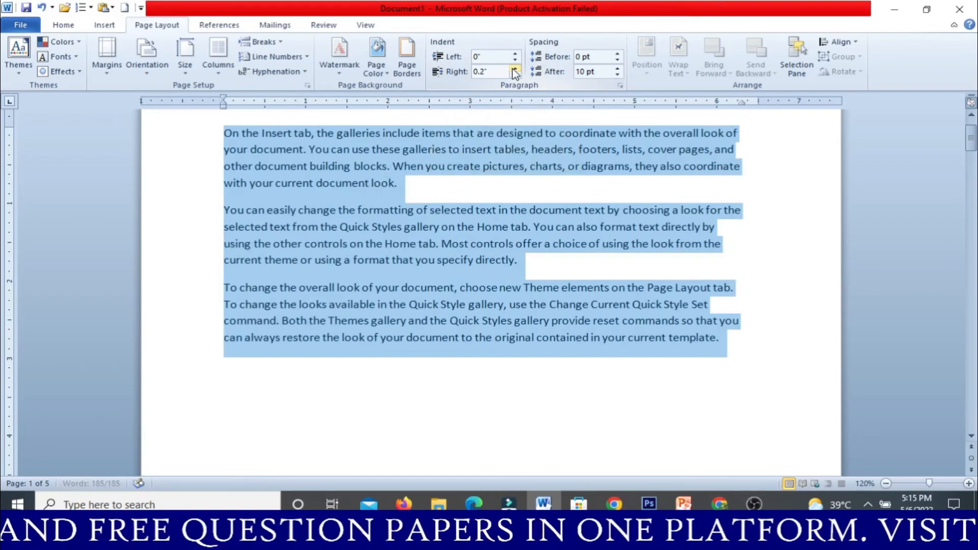
left_click(514, 69)
left_click(514, 69)
left_click(514, 69)
left_click(514, 70)
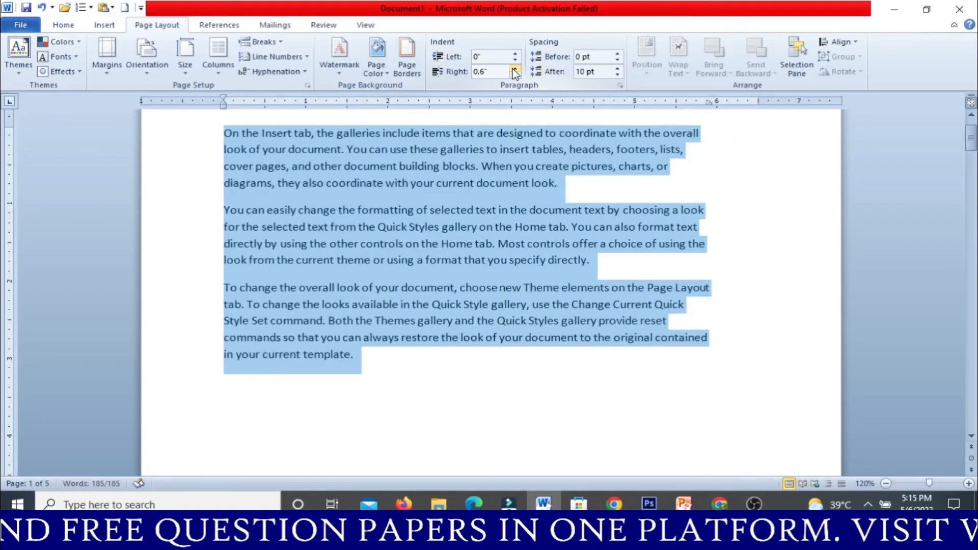
left_click(514, 69)
left_click(514, 69)
left_click(514, 69)
left_click(514, 69)
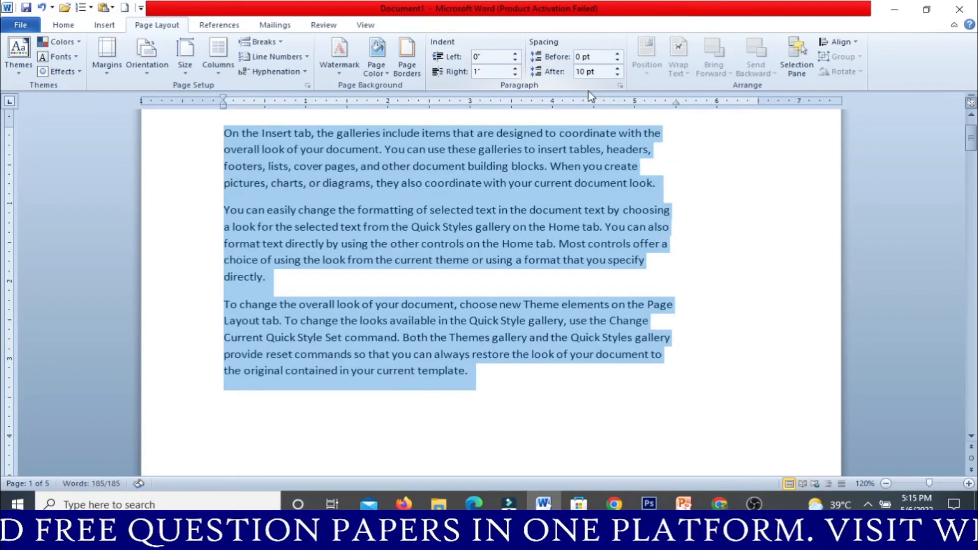
Decrease the right indent of the selected paragraphs to a negative value, extending the text past the page's right margin.
left_click(514, 75)
left_click(515, 75)
left_click(515, 74)
left_click(515, 74)
left_click(515, 74)
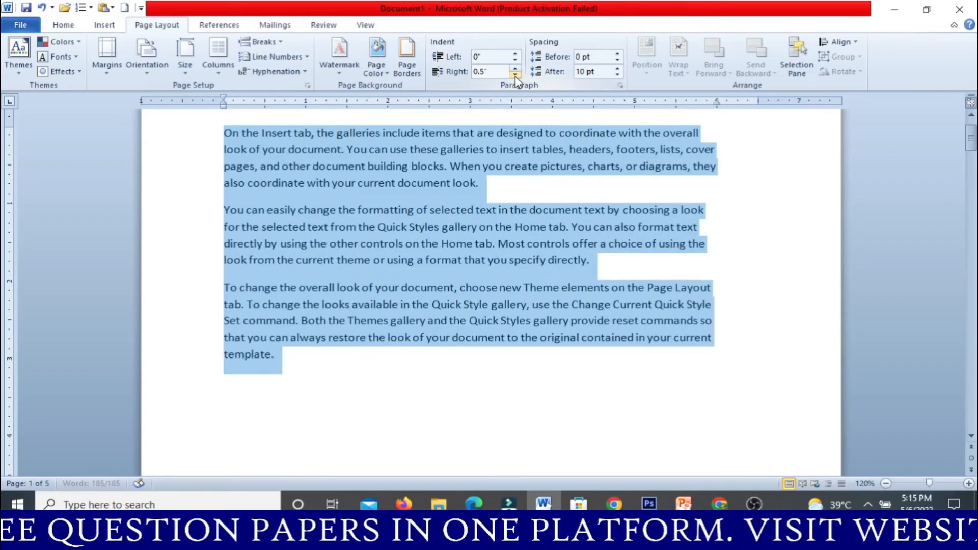
left_click(515, 74)
left_click(515, 75)
left_click(514, 75)
left_click(514, 75)
left_click(515, 75)
left_click(515, 75)
left_click(515, 75)
left_click(515, 75)
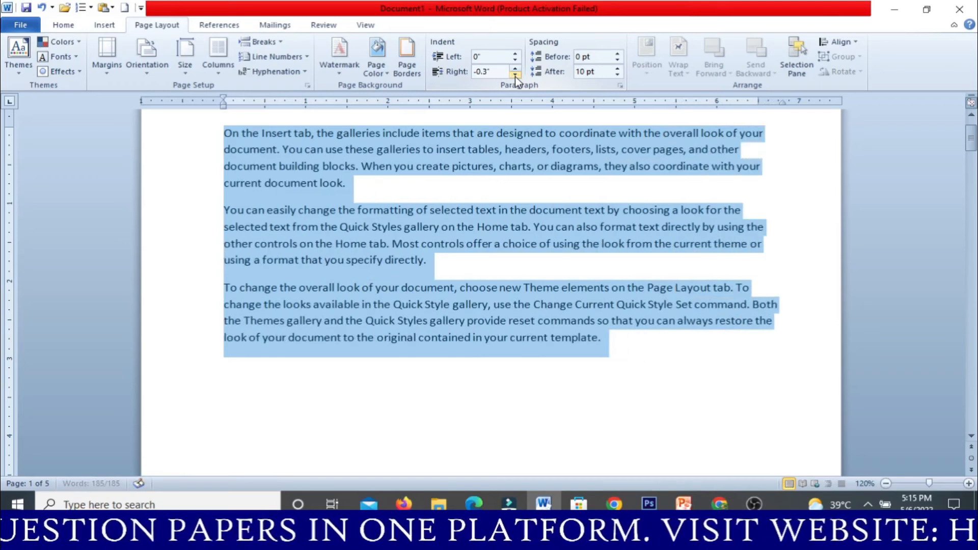
left_click(515, 75)
Return the right indent of the selected paragraphs to 0".
left_click(515, 69)
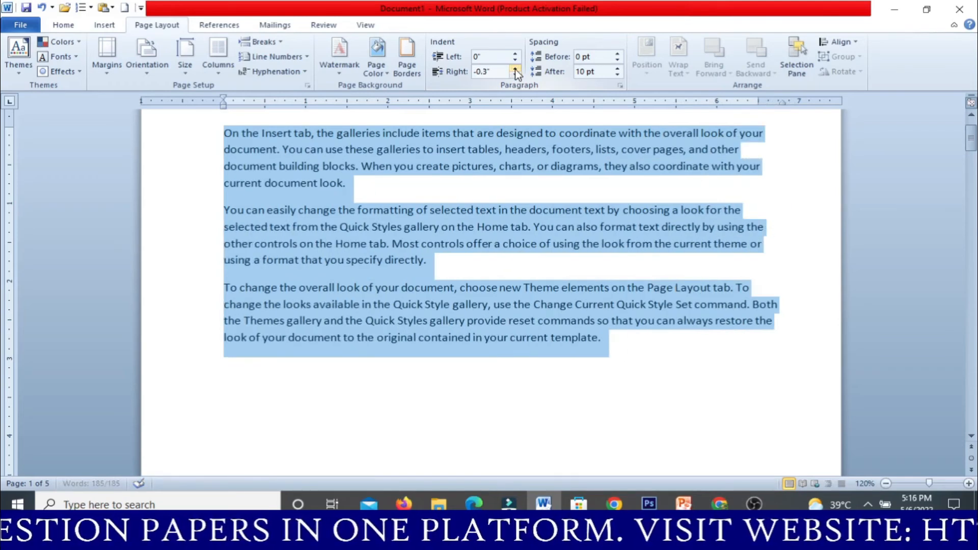
left_click(515, 69)
left_click(514, 69)
left_click(515, 69)
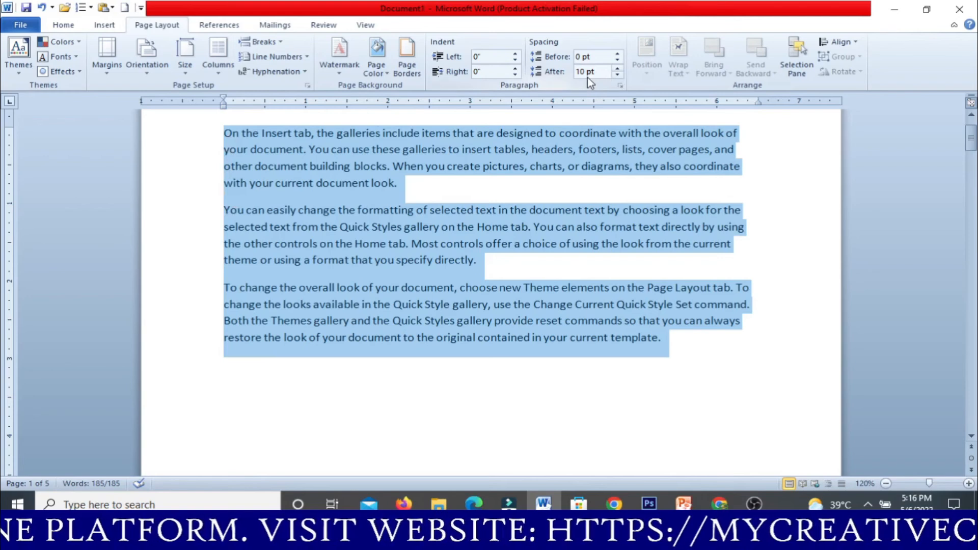
Increase the spacing after the selected paragraphs to 48 pt.
left_click(619, 69)
left_click(621, 69)
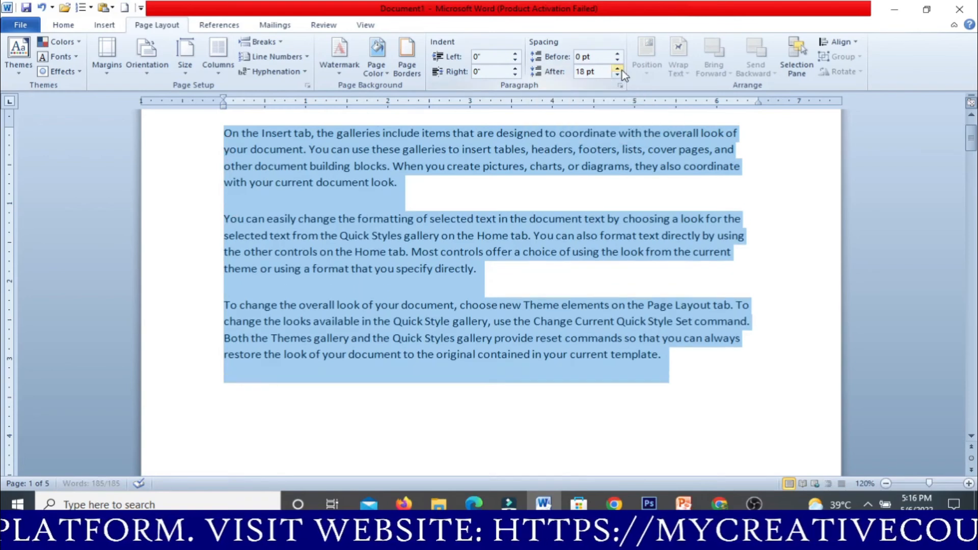
left_click(620, 69)
left_click(617, 69)
left_click(618, 68)
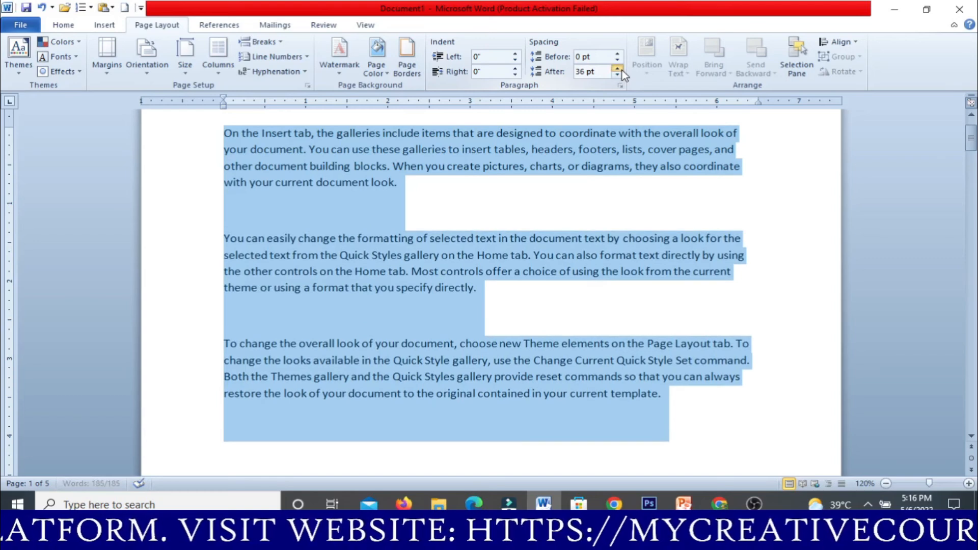
left_click(621, 70)
left_click(621, 69)
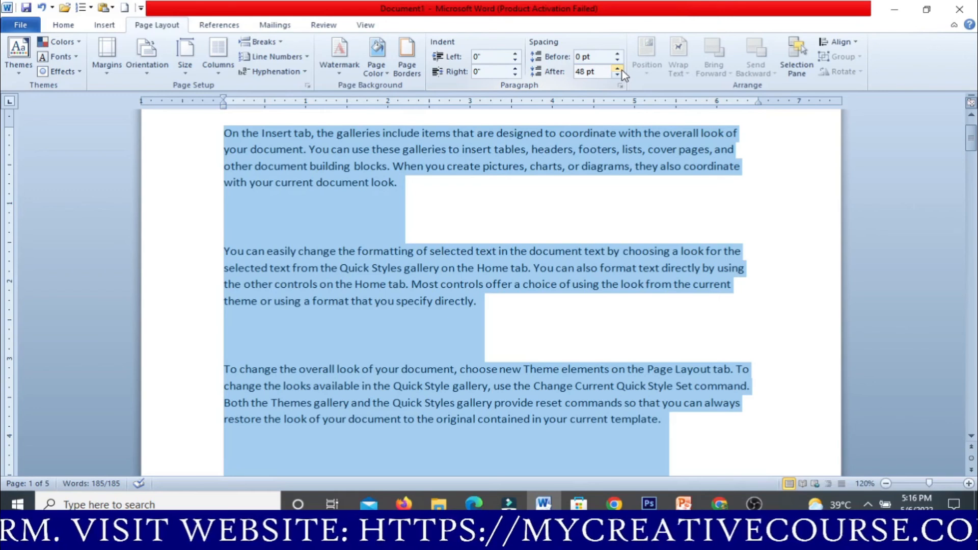
Set the spacing after the selected paragraphs back to 10 pt.
left_click(584, 70)
type("10")
key("Return")
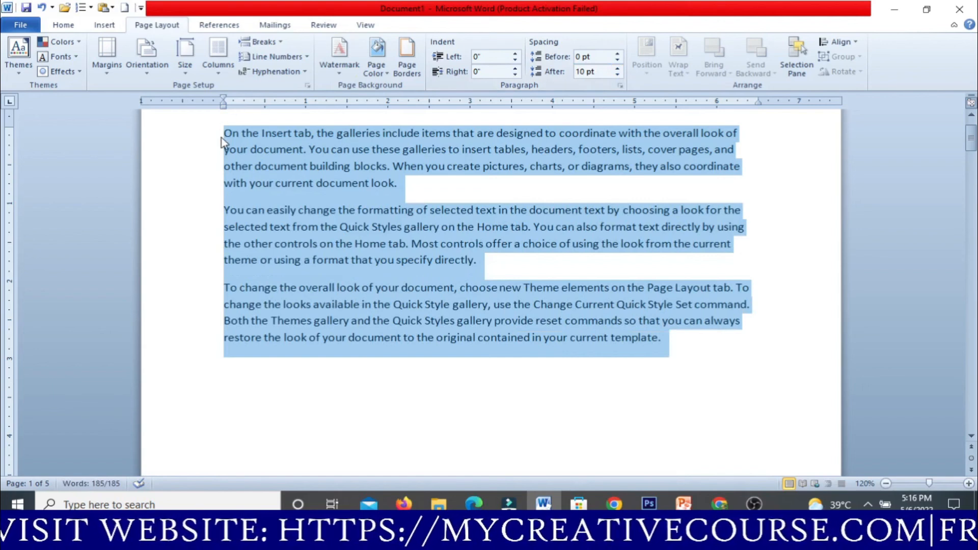
Increase the spacing before the selected paragraphs to 30 pt and set it back to 0 pt.
left_click(616, 53)
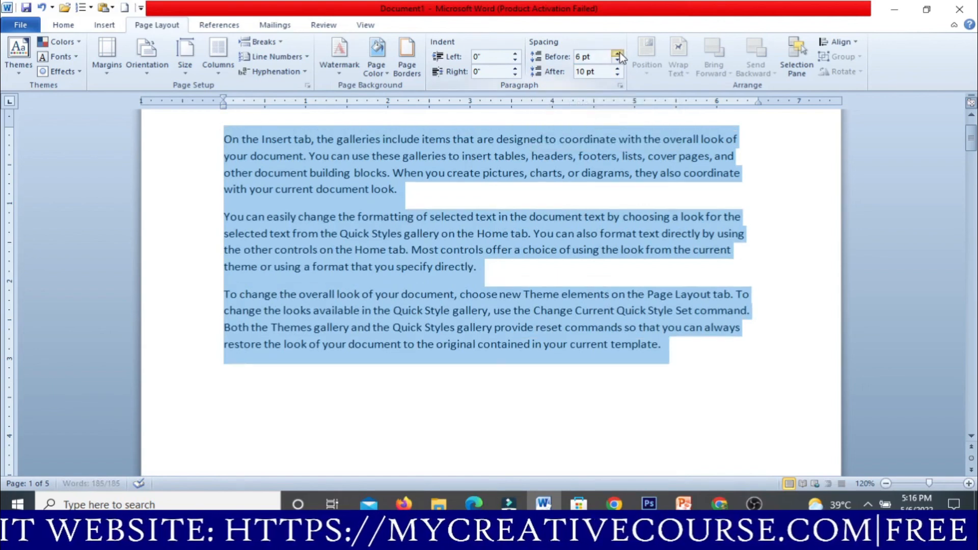
left_click(617, 53)
left_click(616, 53)
left_click(617, 53)
left_click(616, 53)
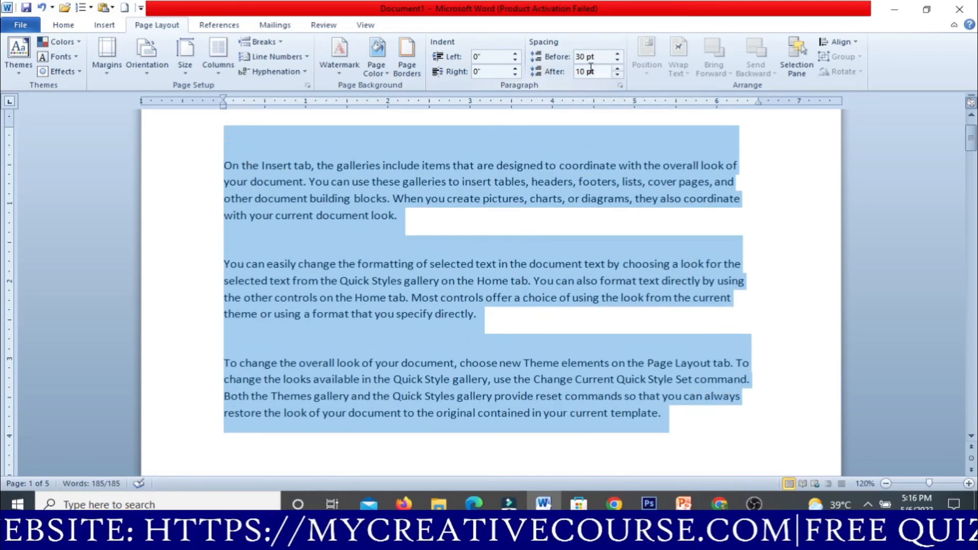
type("0")
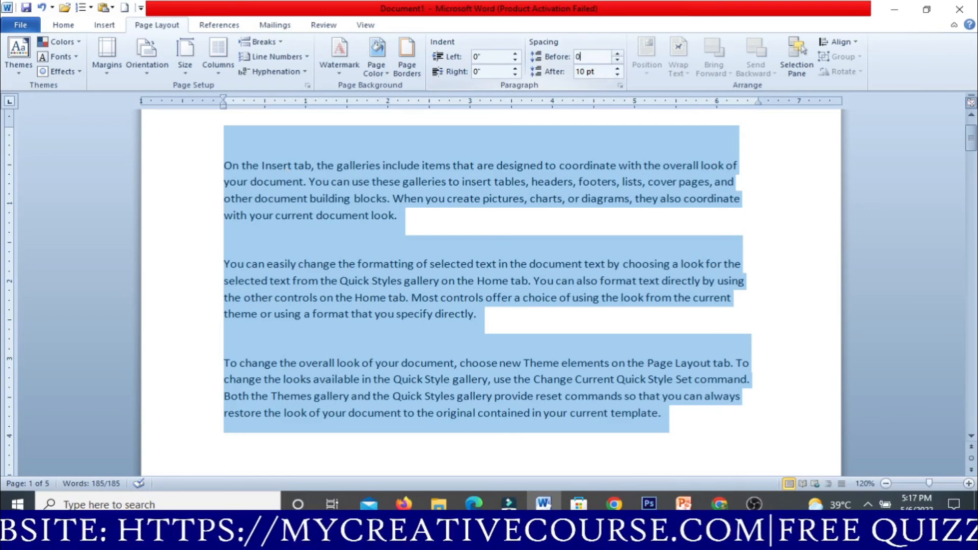
key("Return")
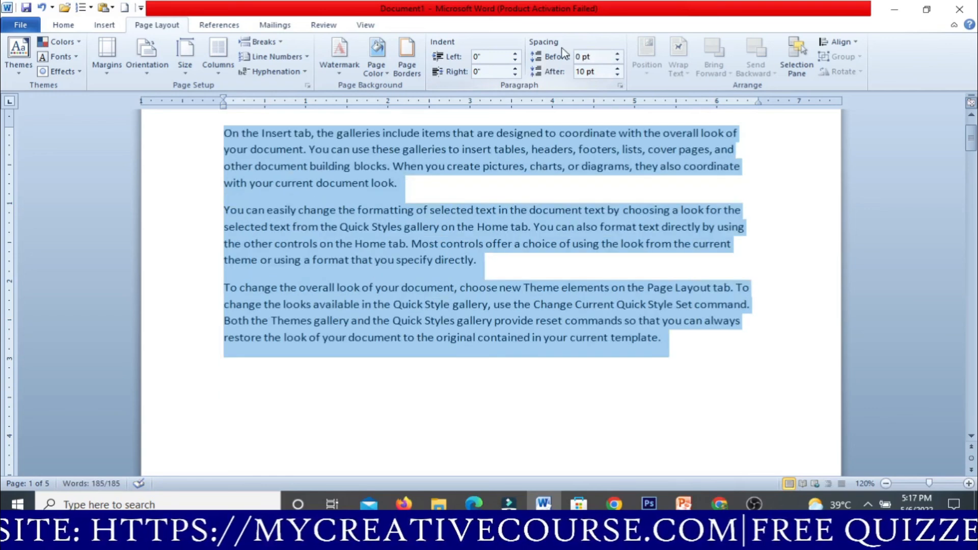